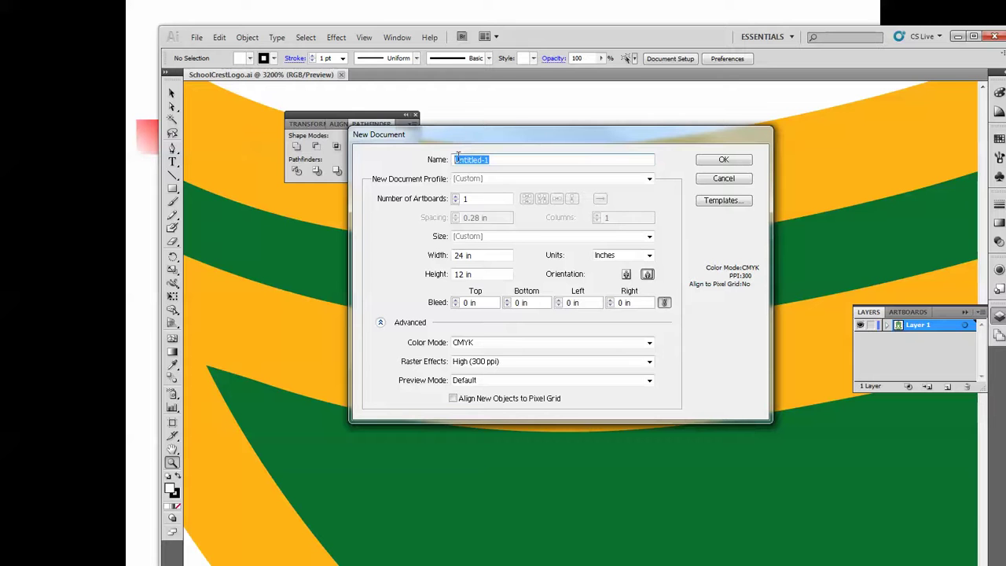
Create a 24 × 12 in document named "Engineering Notebook" plus the student's first name, with RGB color mode, and maximize the window
text(Engineering Notebo)
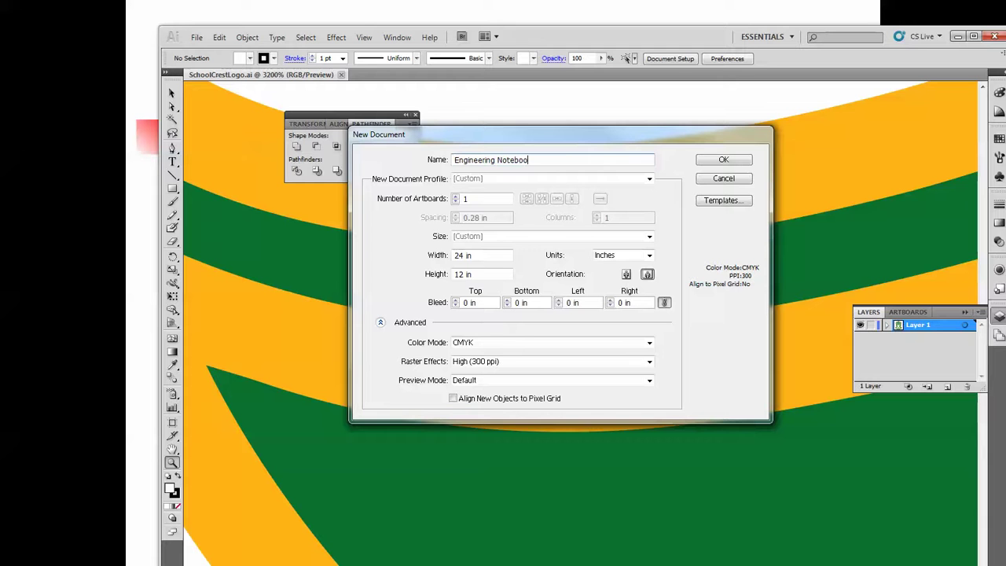
text(ok Zeke)
click(380, 323)
click(380, 323)
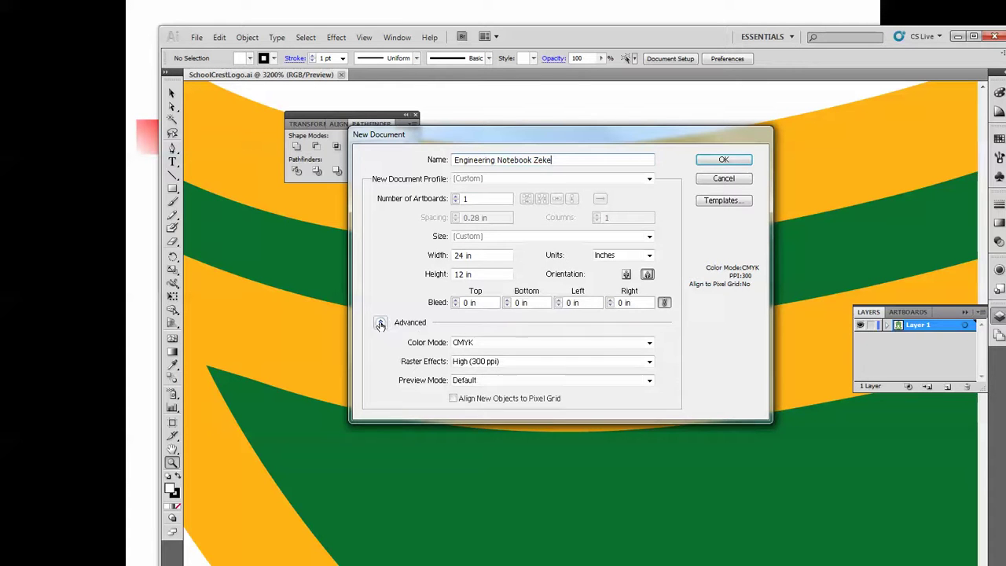
click(524, 343)
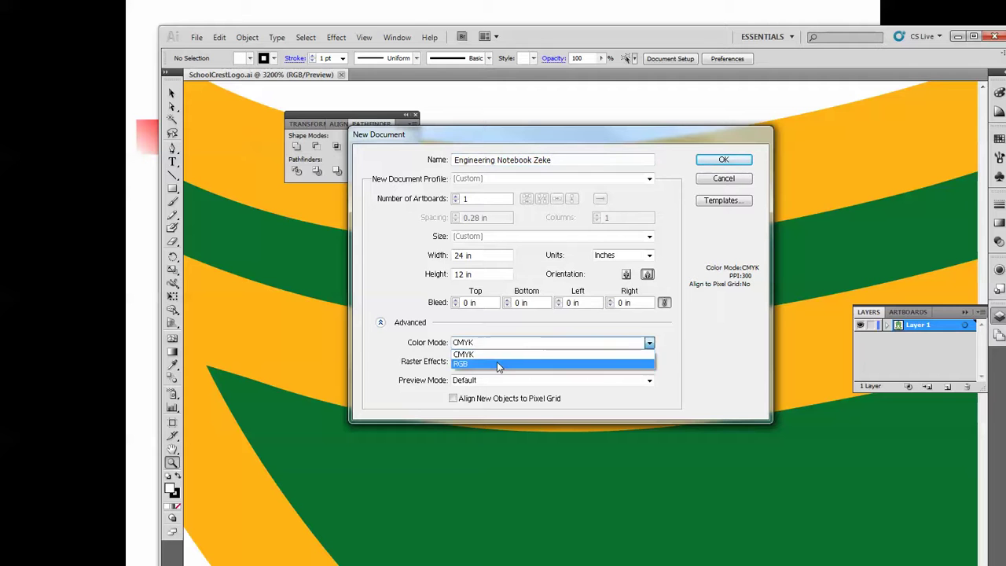
click(495, 364)
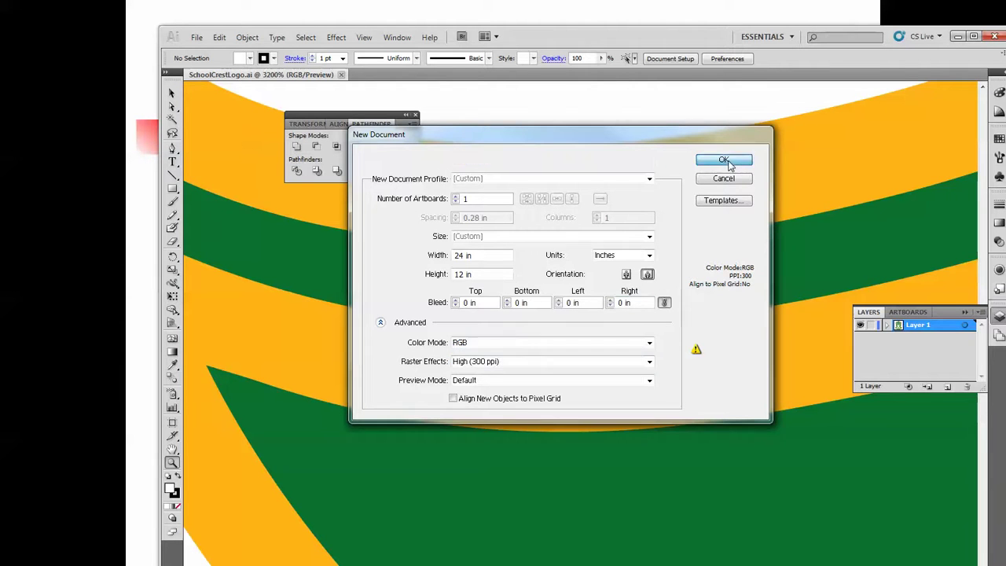
click(725, 160)
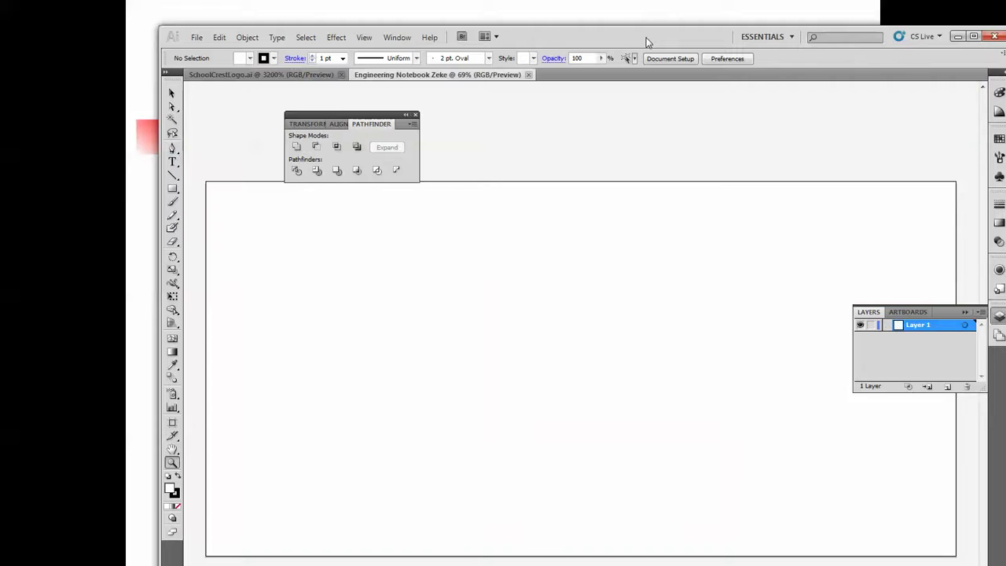
double_click(648, 41)
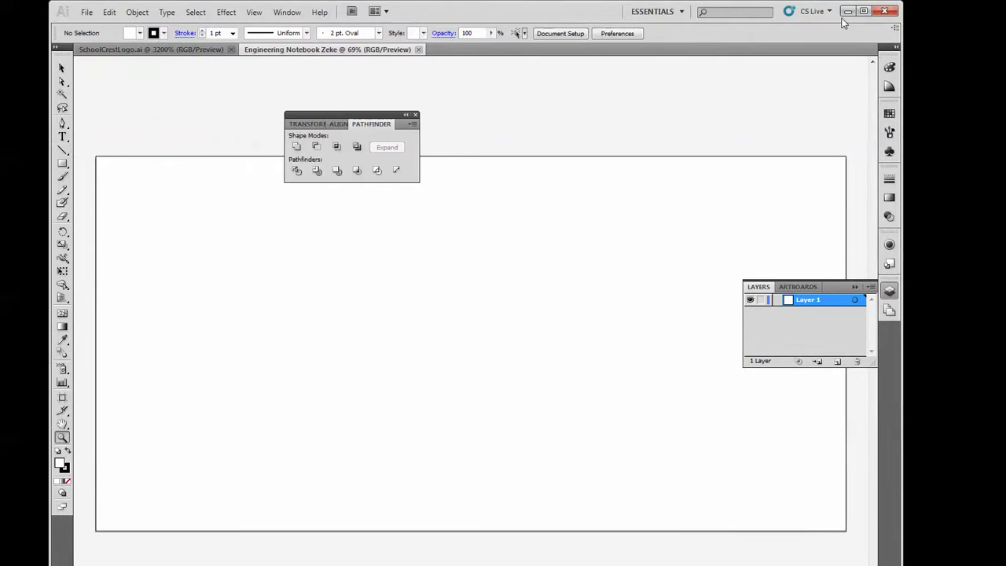
click(863, 11)
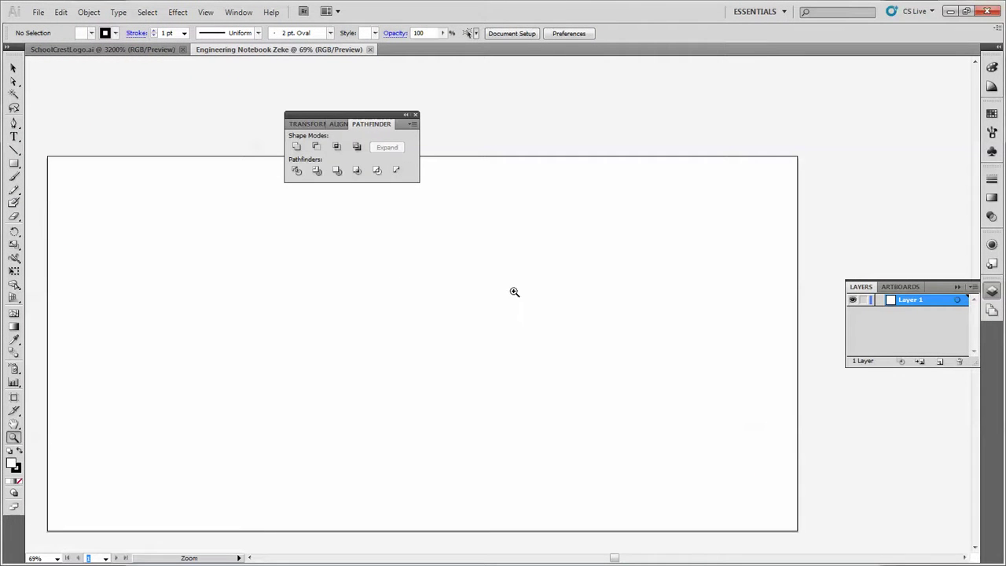
Check the Document Color Mode option and accept Emulate Adobe Illustrator 6.0 in the Color Settings
click(38, 12)
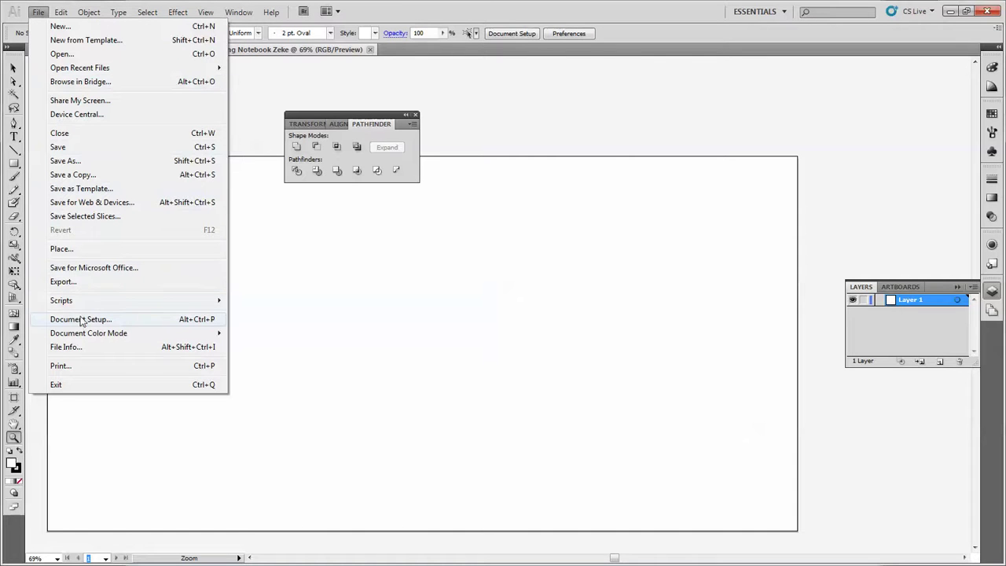
mouse_move(82, 334)
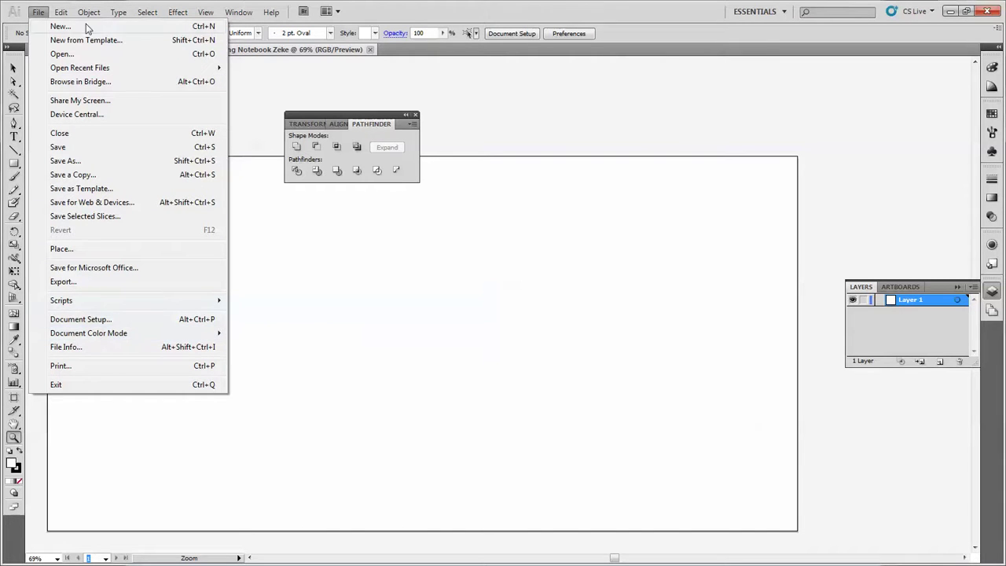
key(Escape)
click(38, 12)
mouse_move(60, 12)
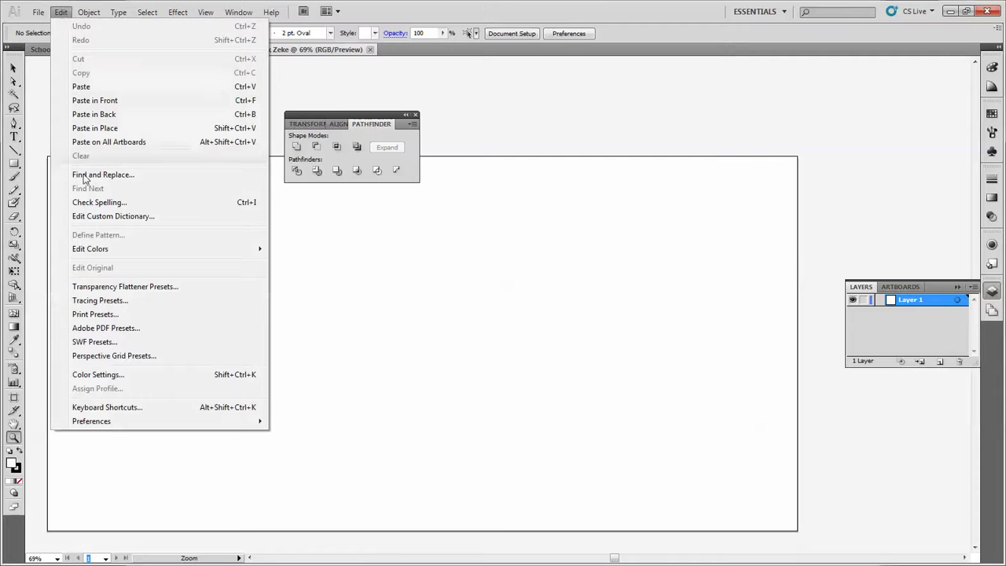
click(117, 376)
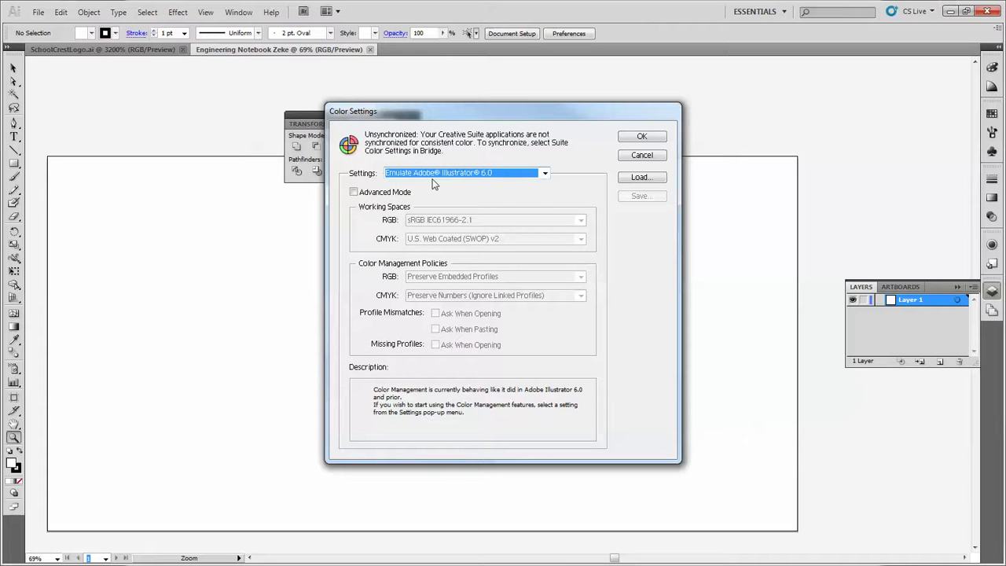
click(543, 179)
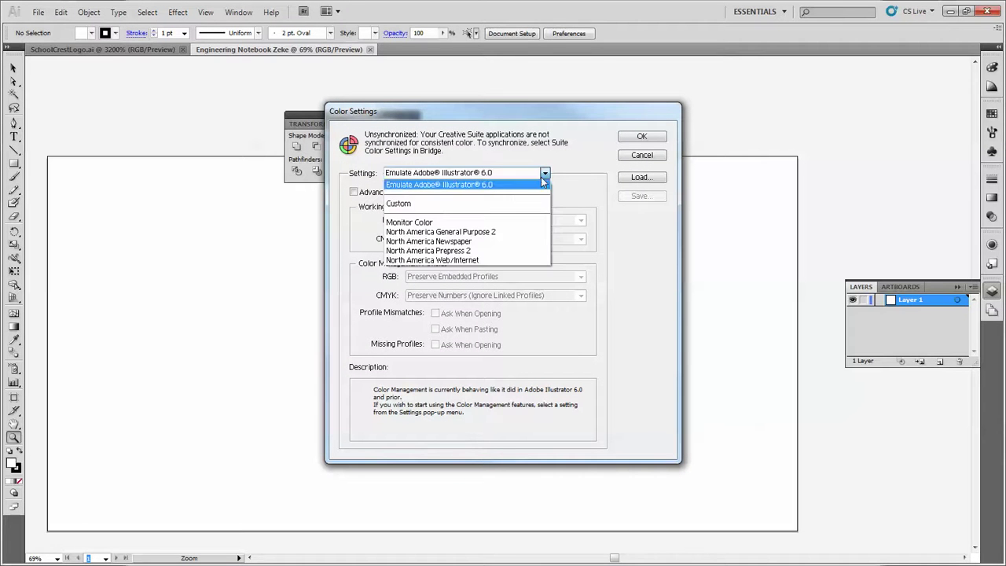
click(542, 182)
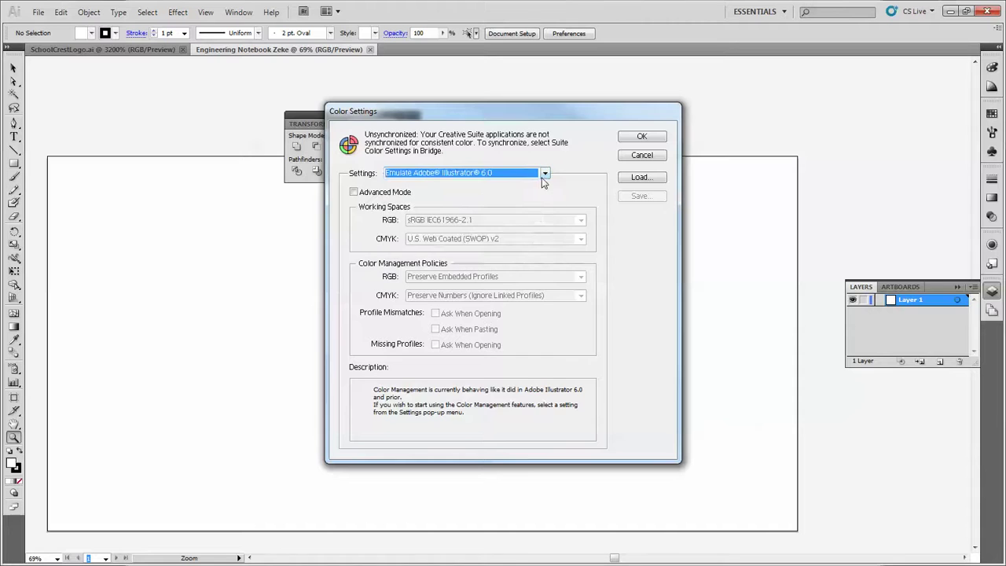
click(641, 137)
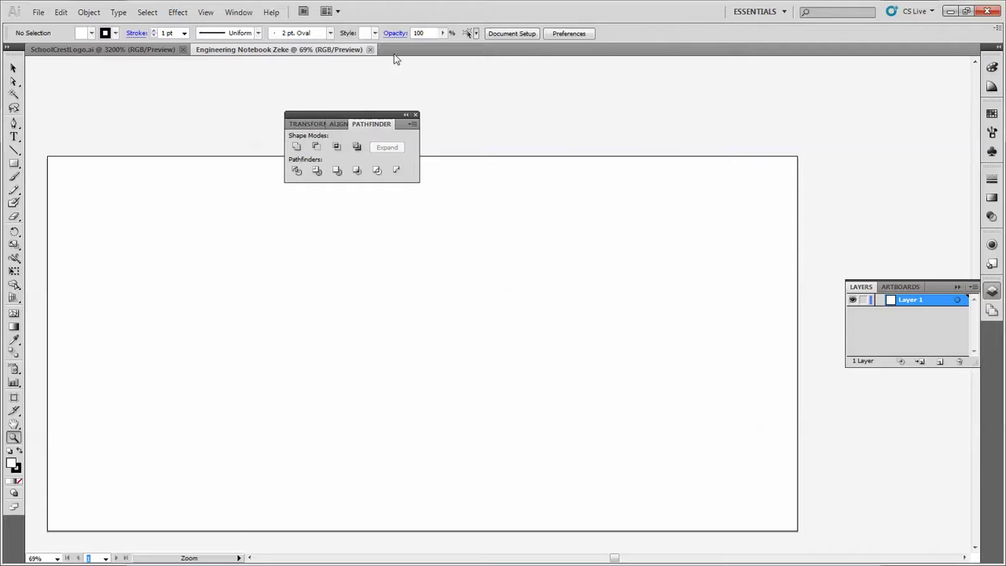
Select the Essentials workspace and set the Color panel's color model to RGB
click(239, 12)
mouse_move(309, 60)
click(167, 71)
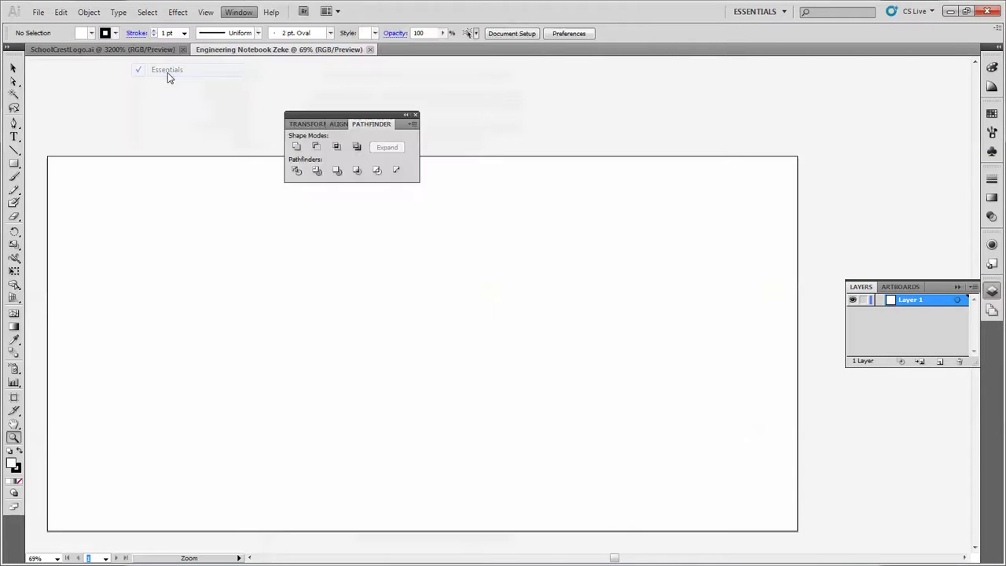
click(992, 68)
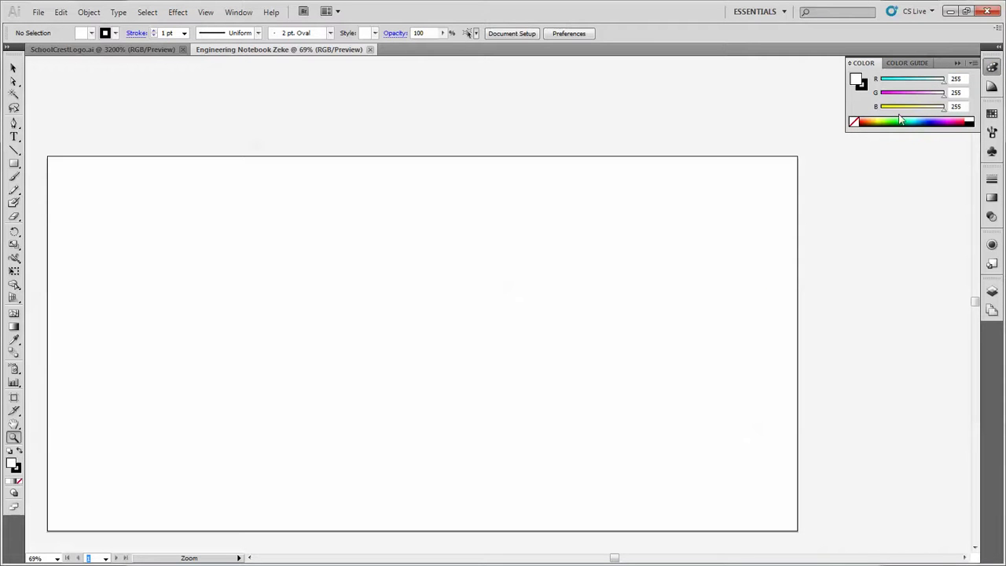
click(973, 63)
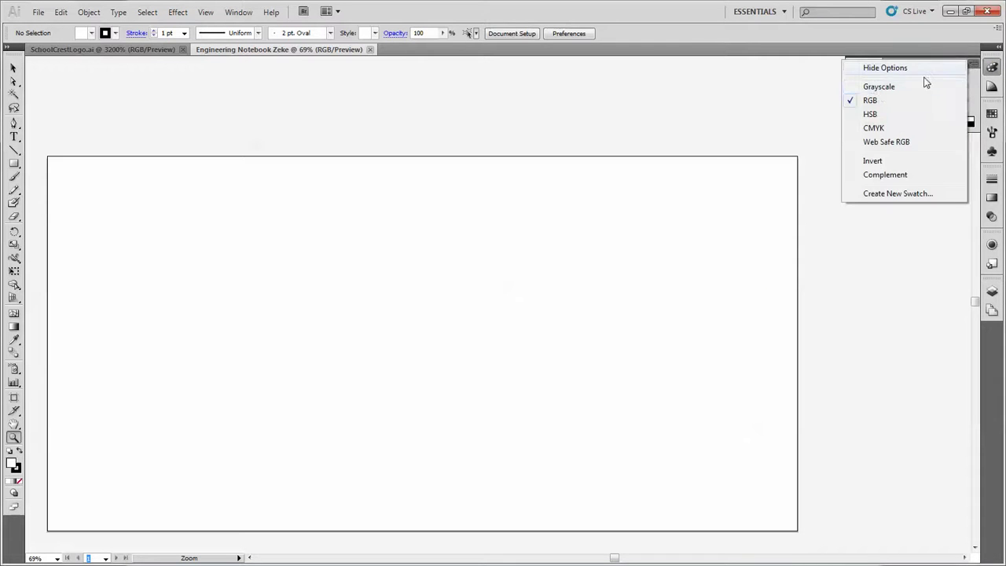
click(871, 100)
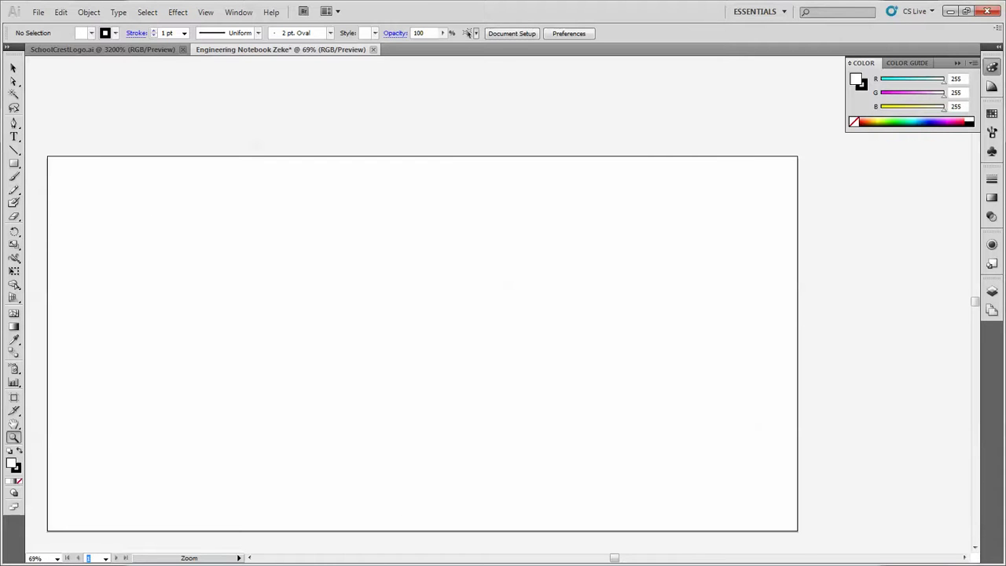
Switch to the Google Slides presentations, review the laser cutter setup slides including line color and weight, and return to Illustrator
key(alt+Tab)
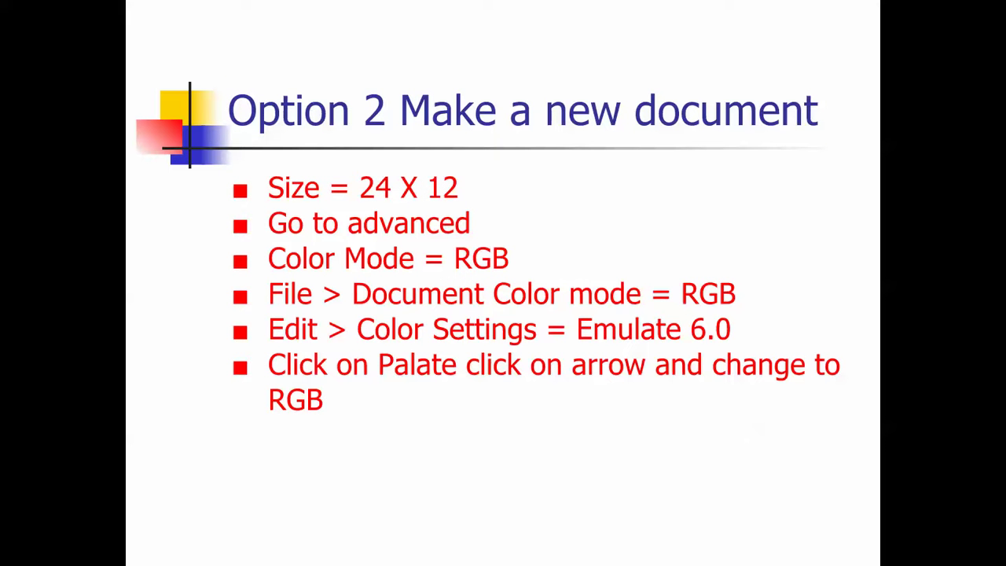
click(413, 419)
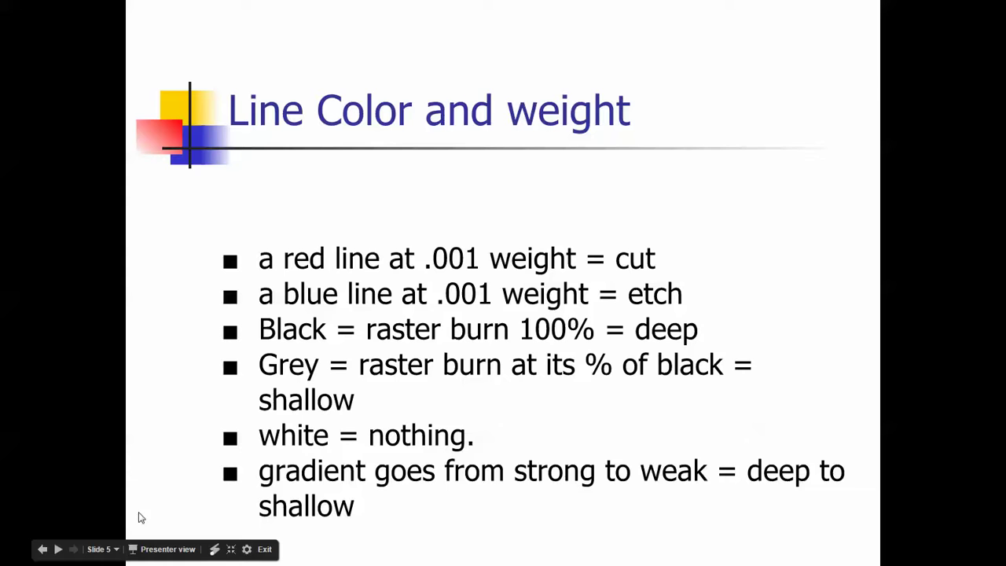
click(58, 548)
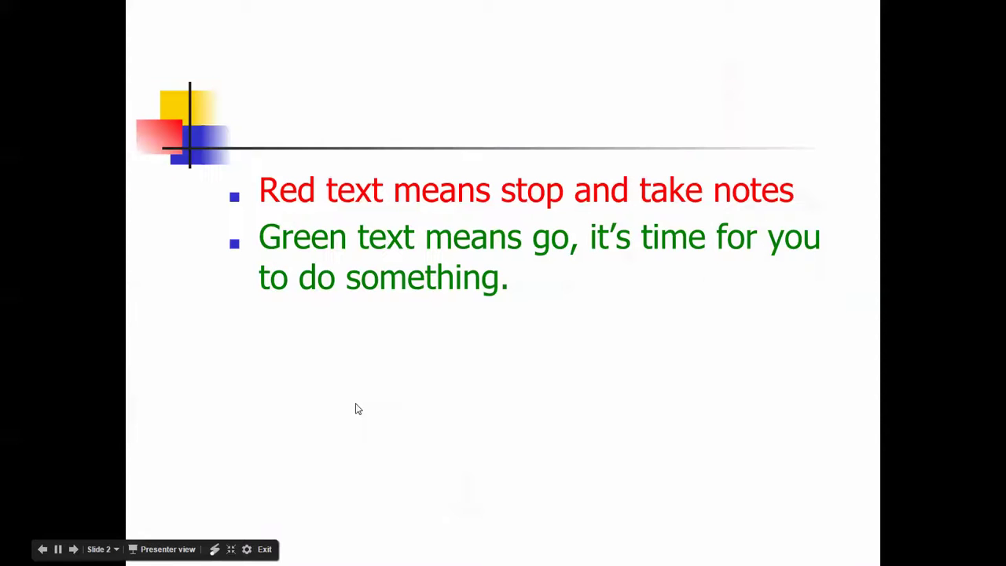
click(358, 409)
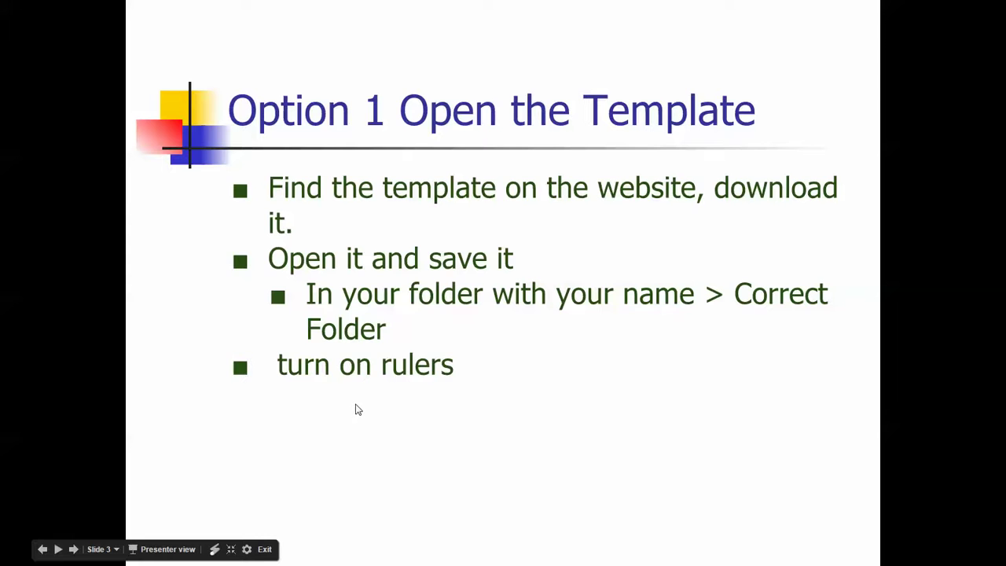
key(Escape)
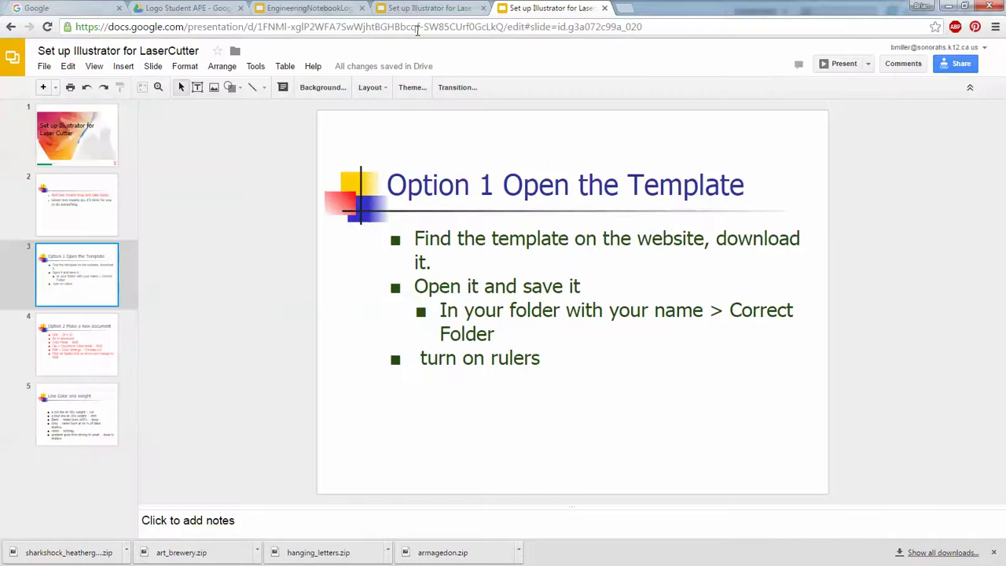
click(99, 416)
click(316, 9)
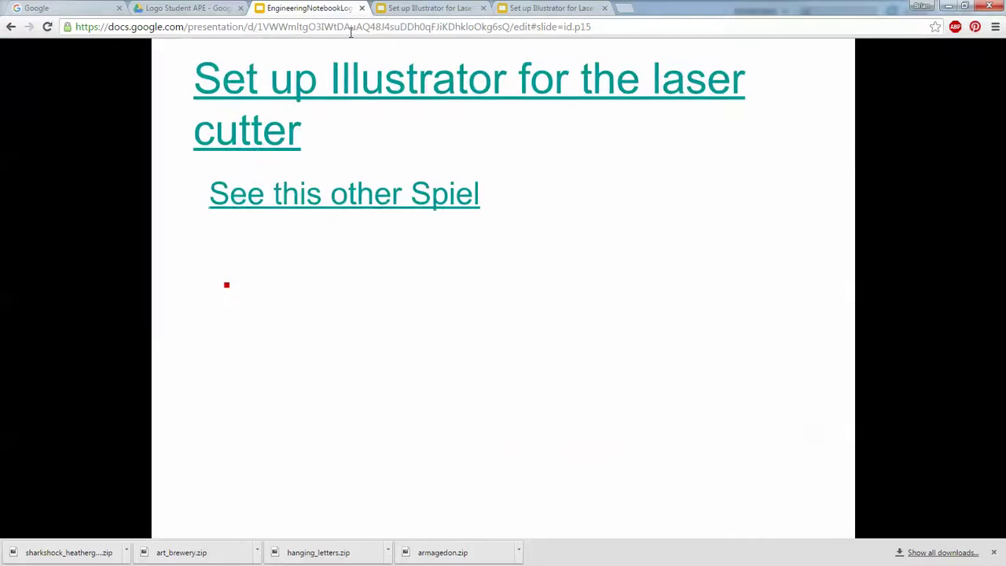
key(ctrl+shift+f)
click(537, 380)
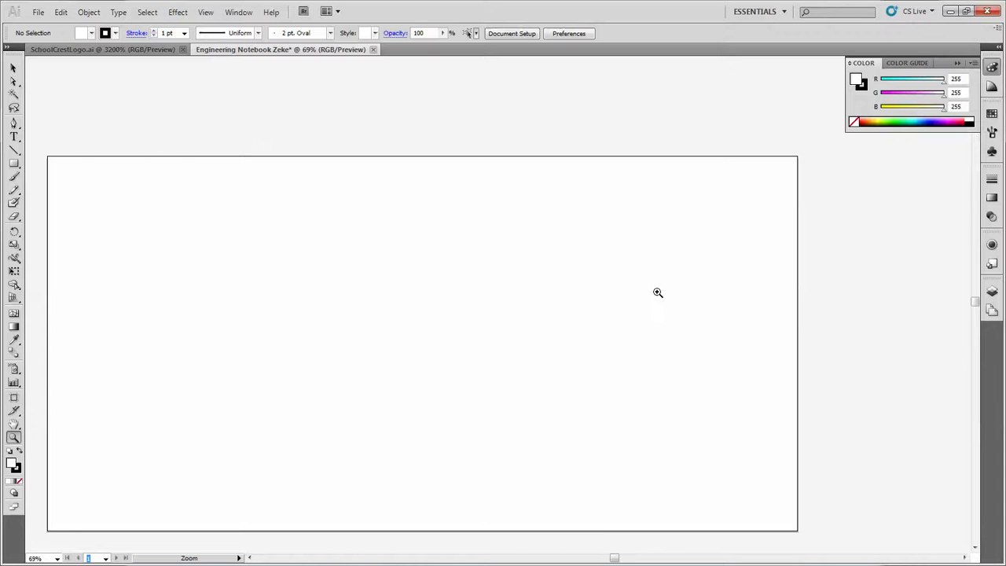
Start saving the document as an Adobe Illustrator file and browse to the APE folder on the T: home drive
click(38, 12)
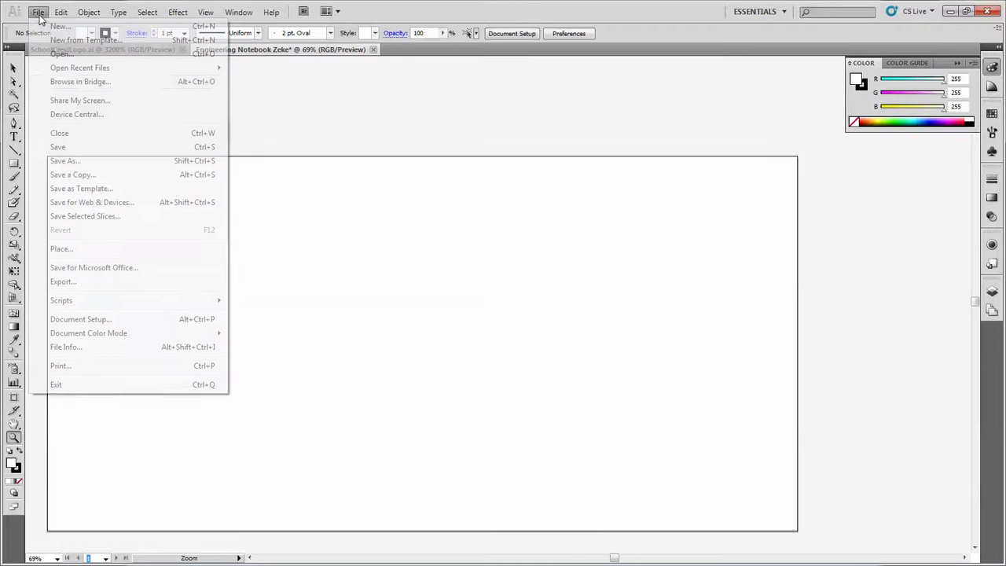
click(61, 147)
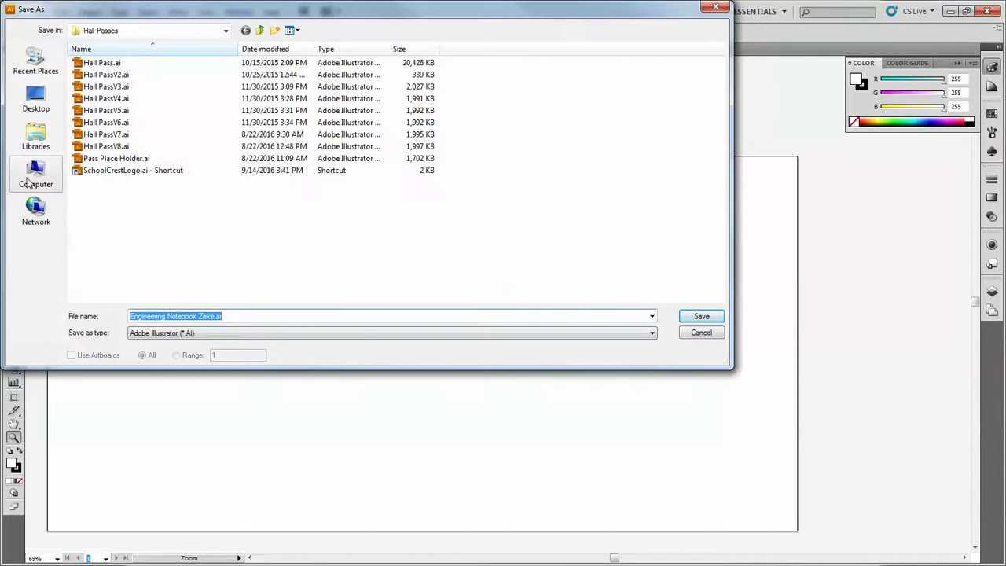
click(29, 181)
double_click(275, 171)
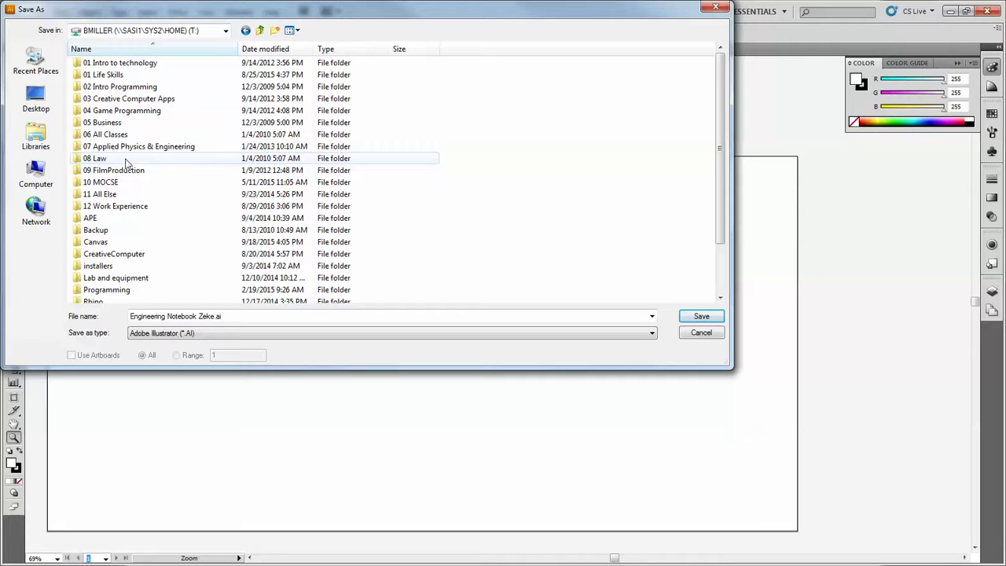
double_click(92, 219)
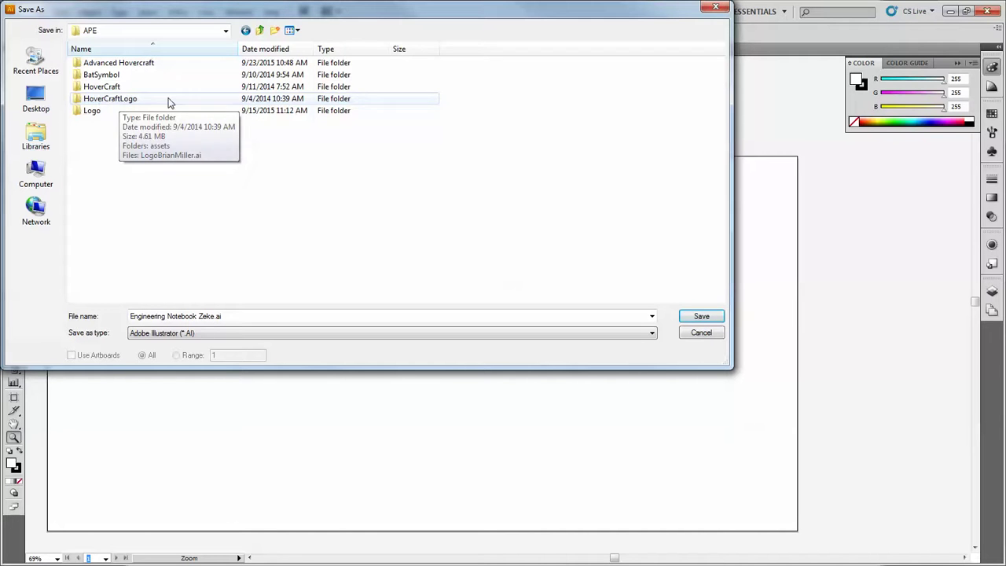
Try to create a new folder named Logo inside the APE folder, declining to merge it with the existing one
click(276, 31)
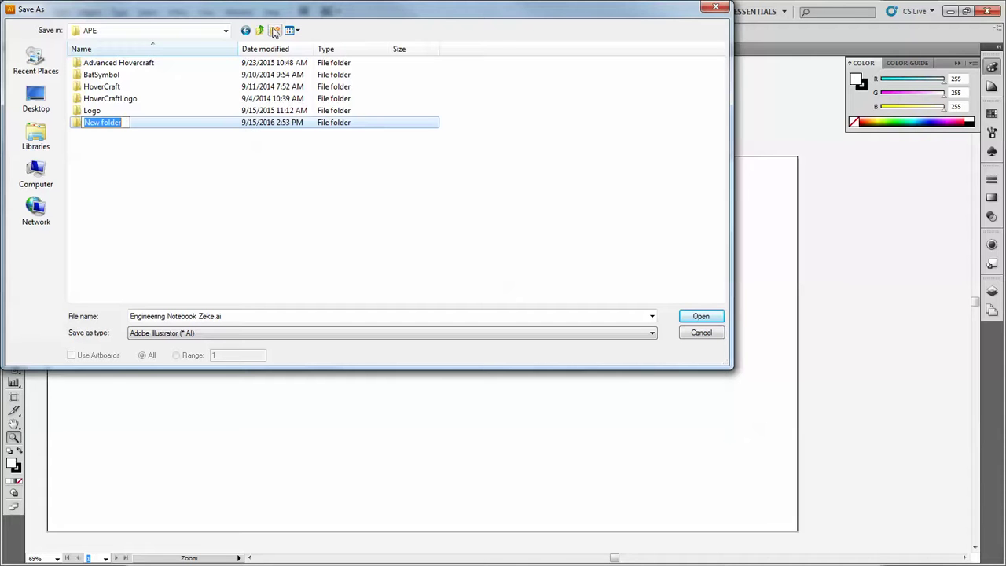
text(Logo)
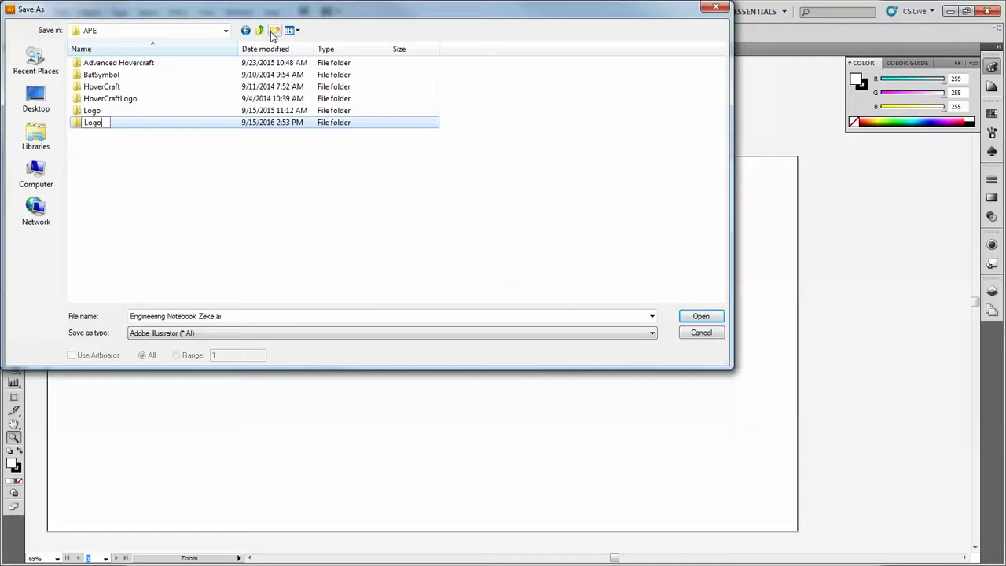
click(702, 317)
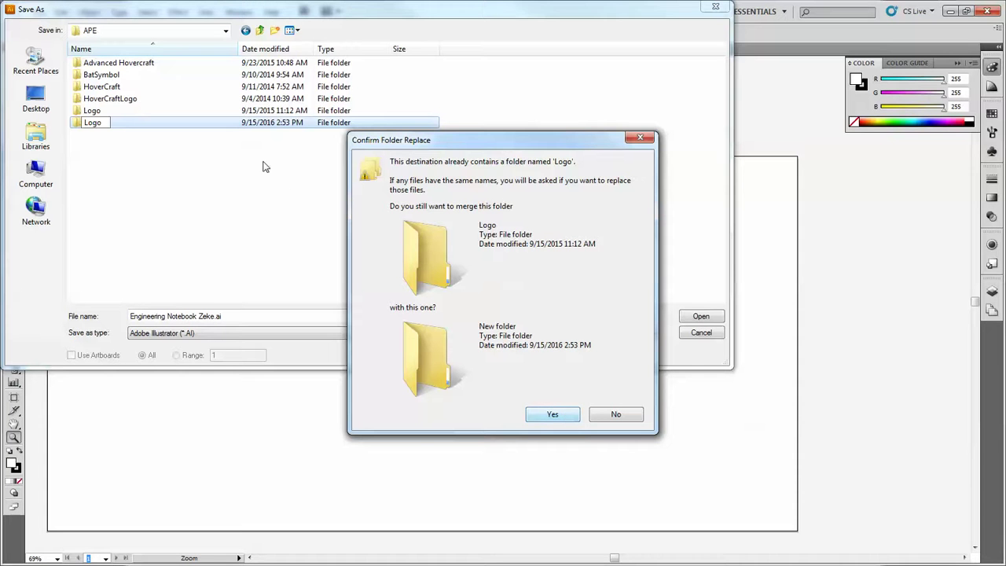
click(612, 416)
Save the document in the existing Logo folder as an Illustrator CS5 file with PDF compatibility and compression
double_click(92, 111)
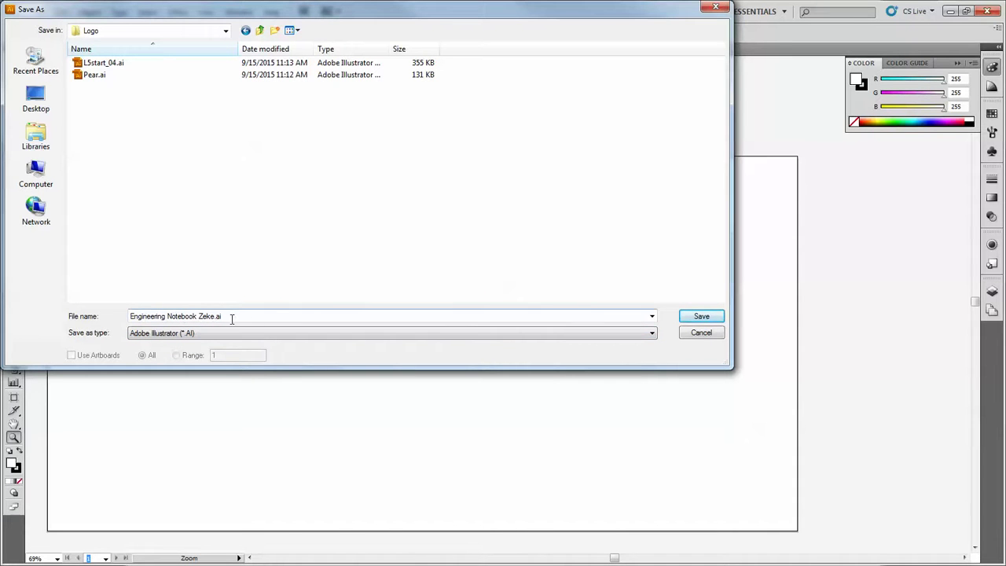
click(701, 317)
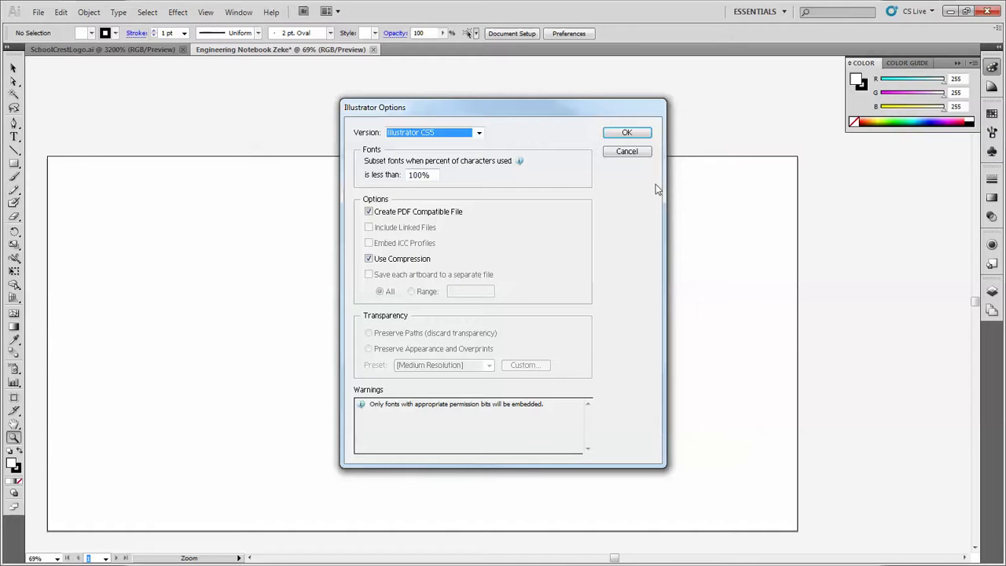
click(627, 133)
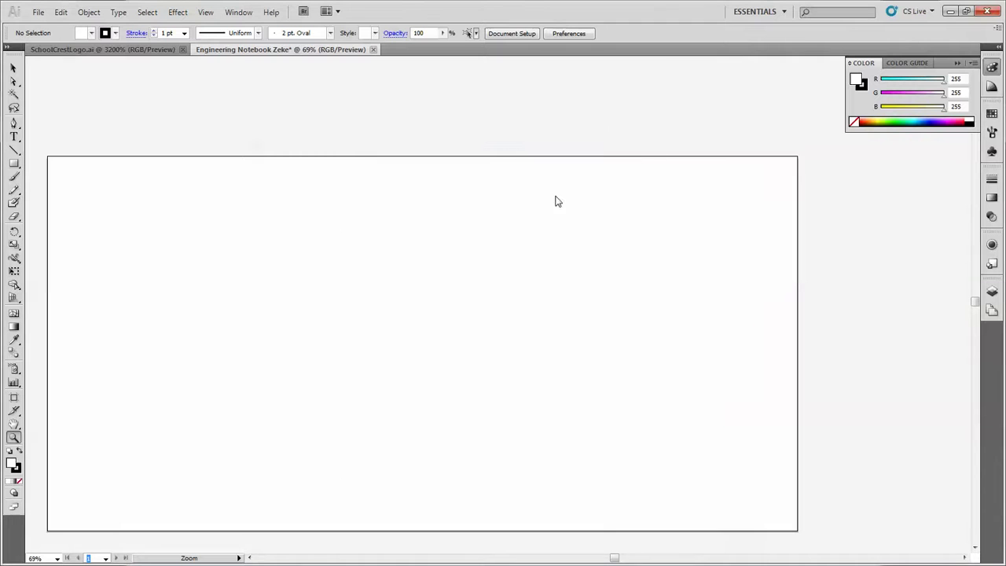
Create a rectangle 7.5 in wide and 9.75 in high on the artboard for the notebook outline
click(13, 164)
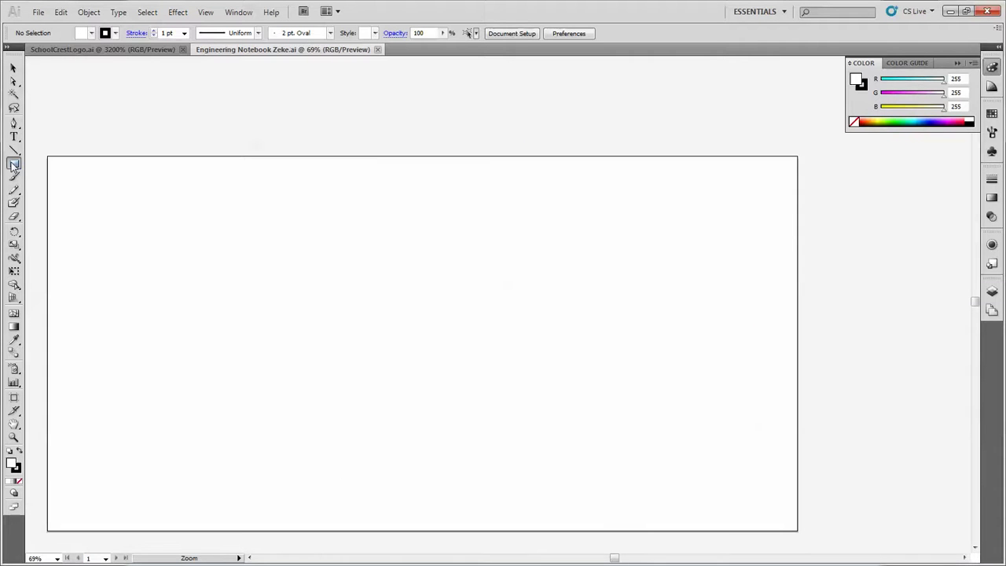
click(202, 214)
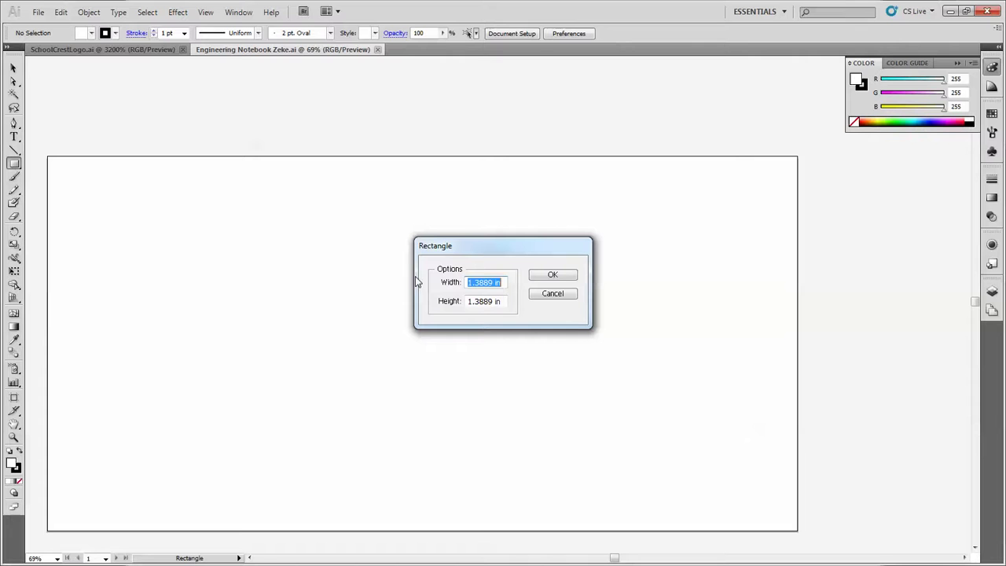
text(7.5)
key(Tab)
text(9.75)
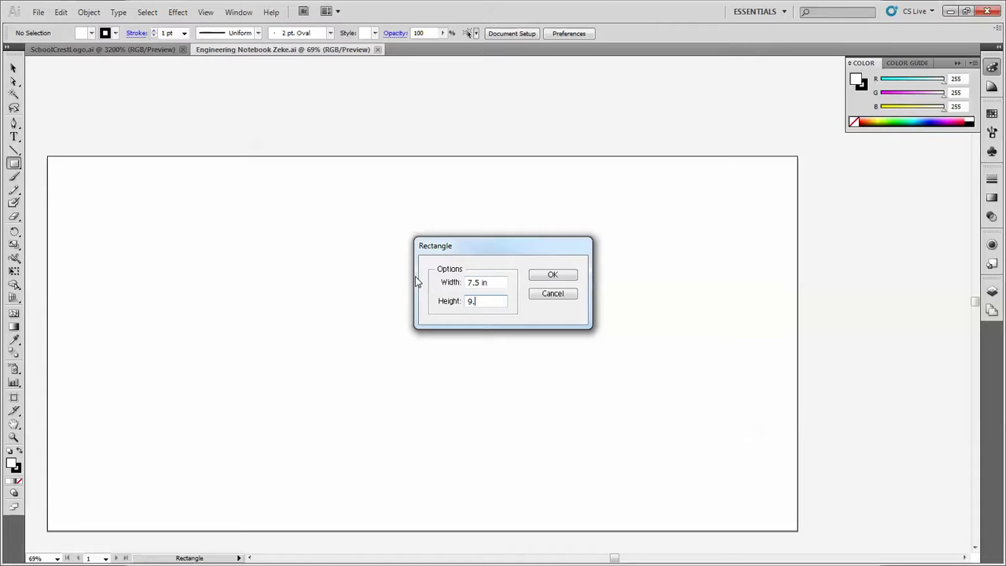
click(542, 279)
Move the notebook outline rectangle so it snaps into the upper-left corner of the artboard
click(14, 68)
drag(203, 314, 50, 261)
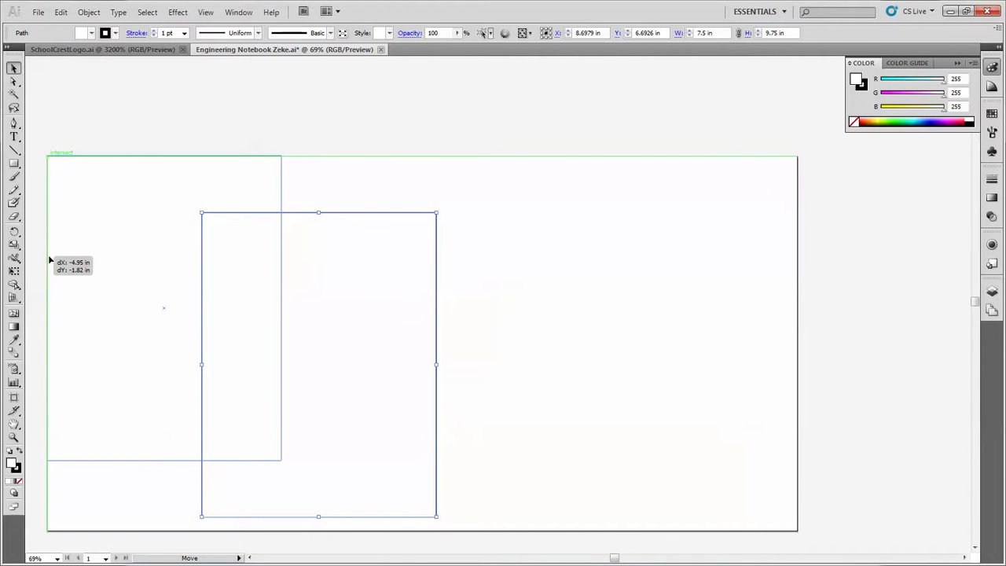
drag(50, 258, 49, 257)
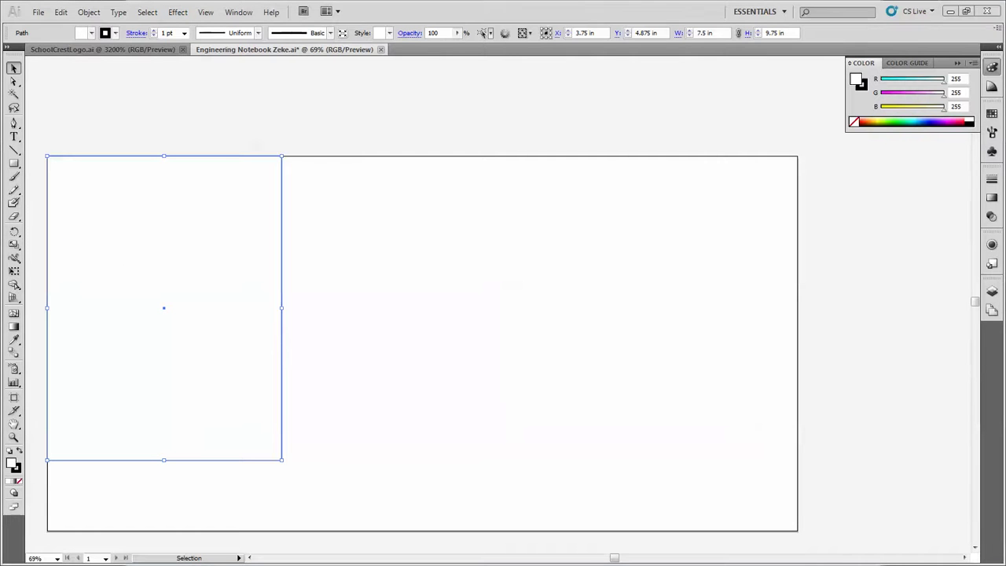
Create a 6 × 4 in rectangle and place it horizontally centered in the upper part of the notebook outline
click(13, 162)
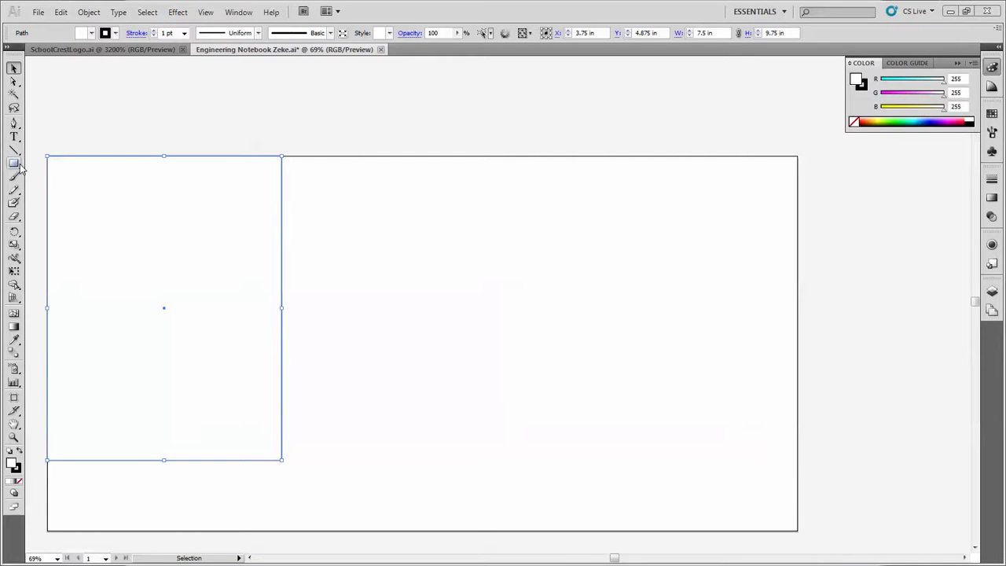
click(415, 251)
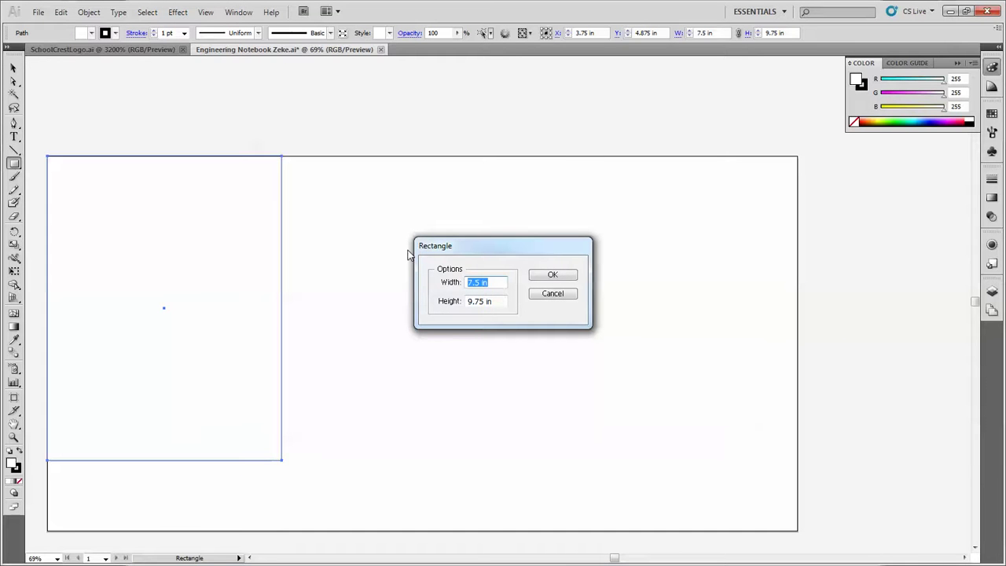
text(6)
key(Tab)
text(4)
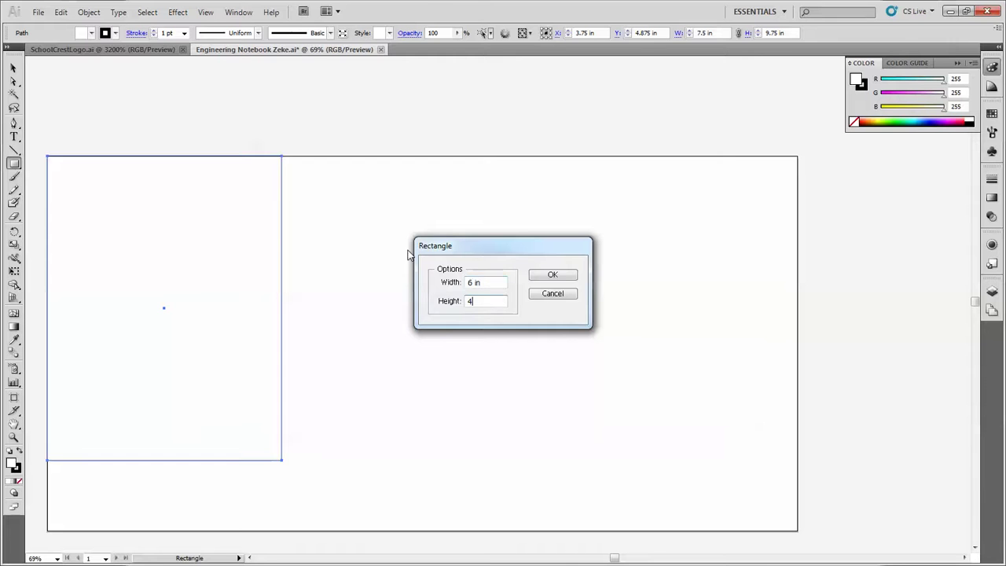
key(Return)
key(v)
drag(462, 256, 122, 174)
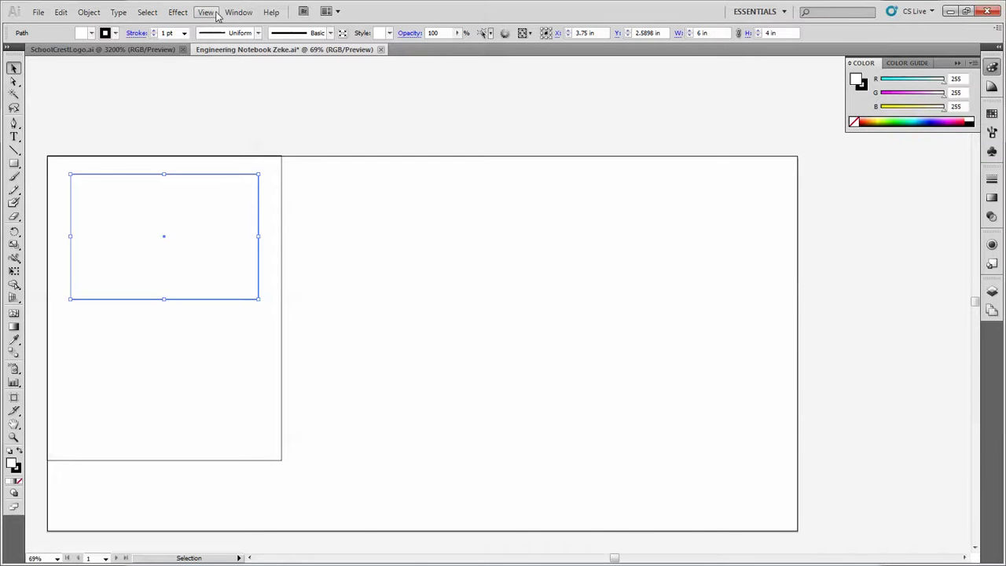
Show the document rulers and shift the 6 × 4 in rectangle slightly down and left inside the notebook outline
click(212, 16)
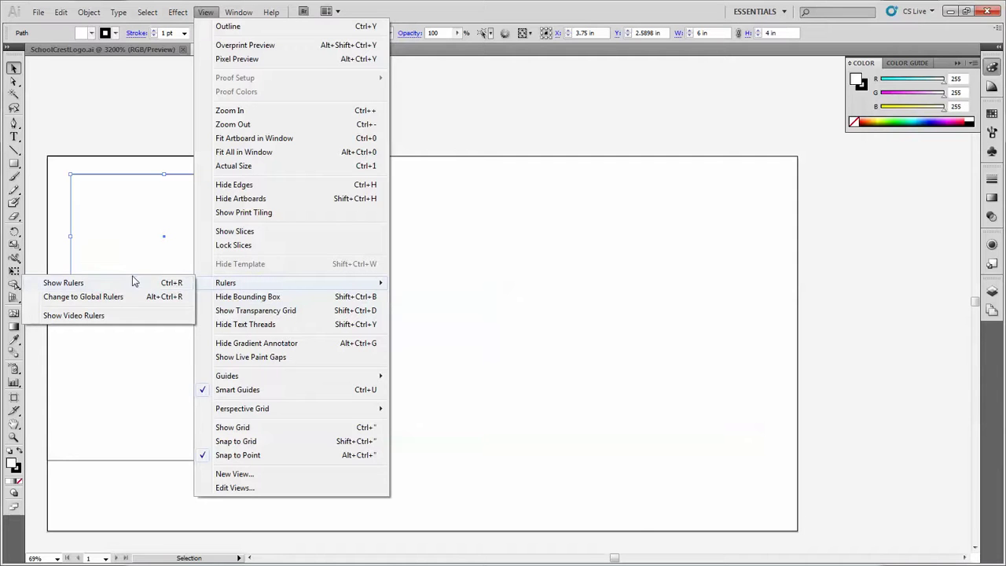
click(102, 285)
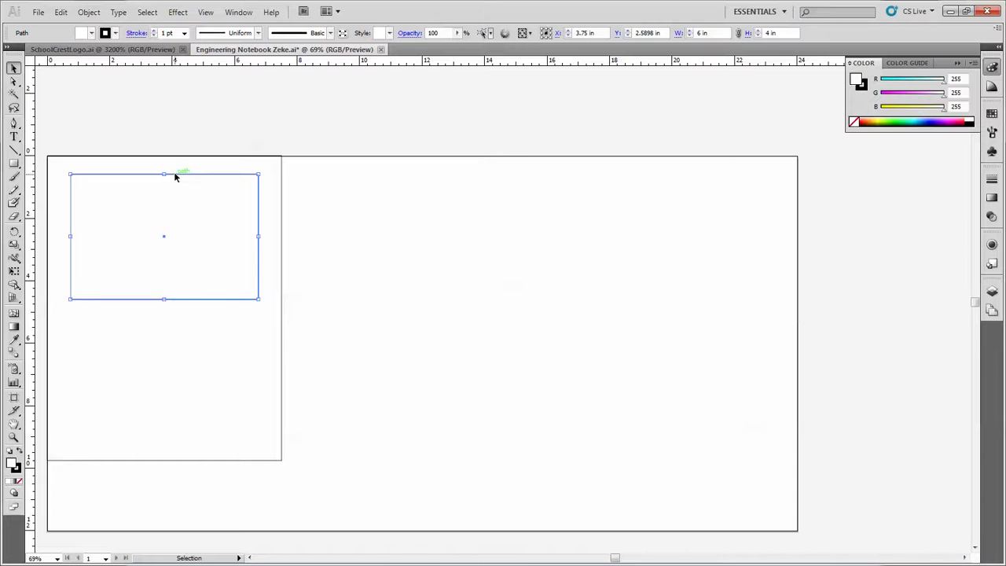
drag(174, 178, 173, 179)
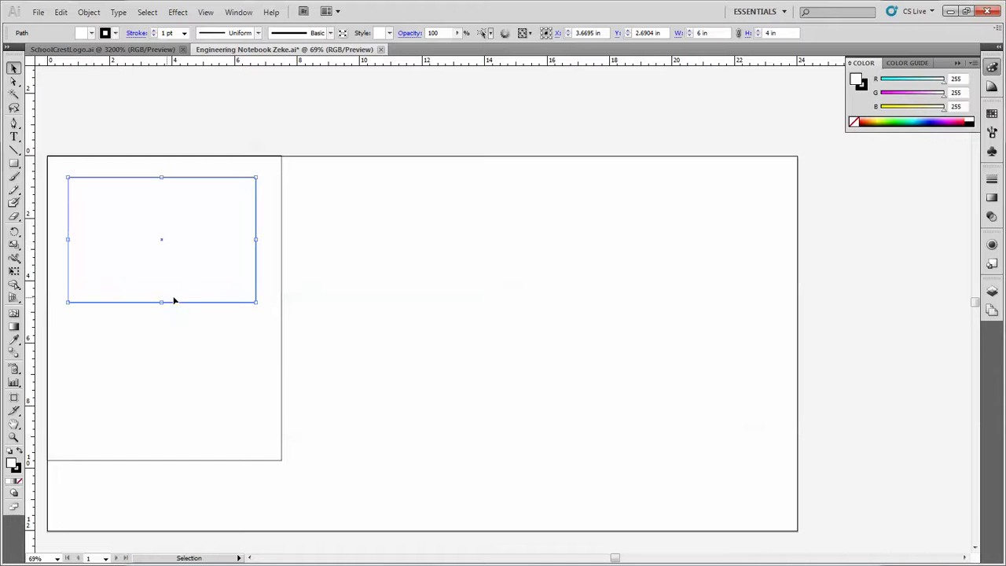
Lock Layer 1 and toggle its visibility off and on again
click(993, 293)
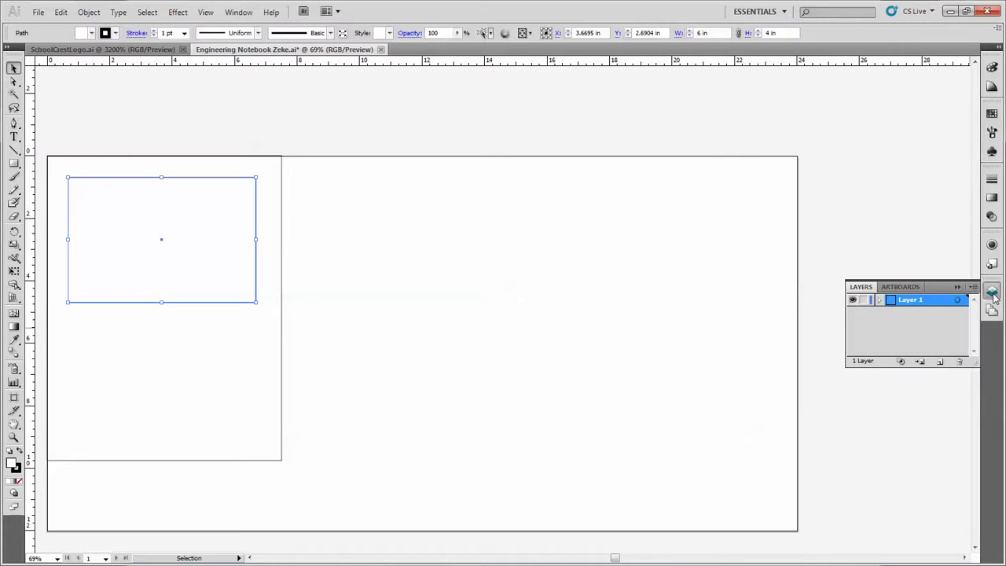
click(863, 301)
click(852, 301)
click(853, 301)
click(852, 302)
click(852, 301)
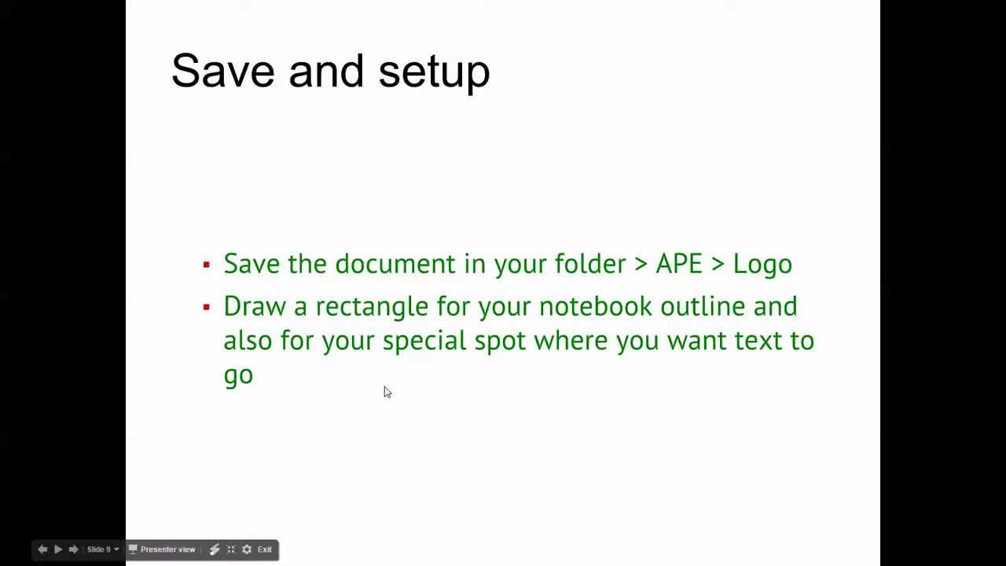
Review the presentation slides about using layers and adding a layer on top, and return to Illustrator
click(385, 390)
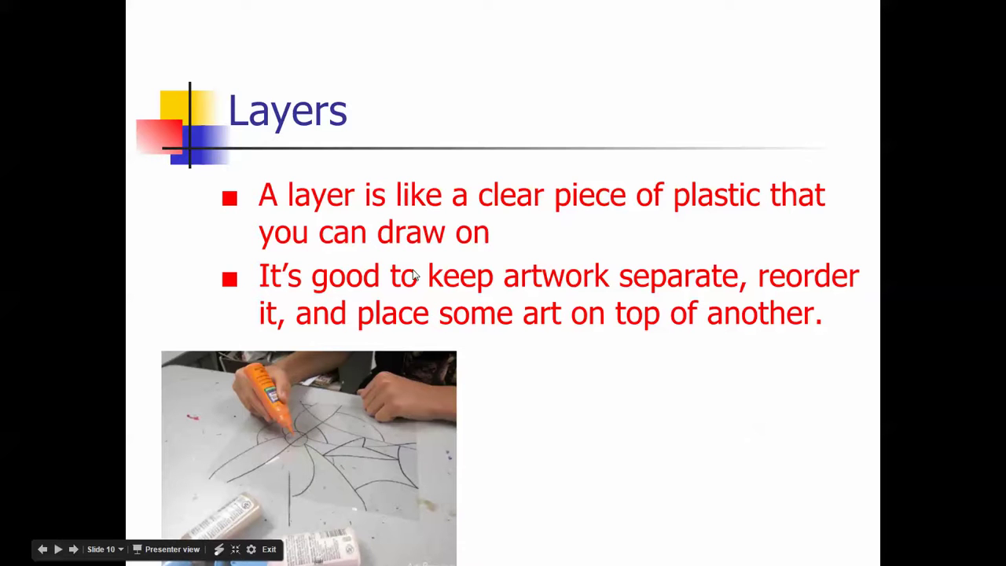
click(519, 381)
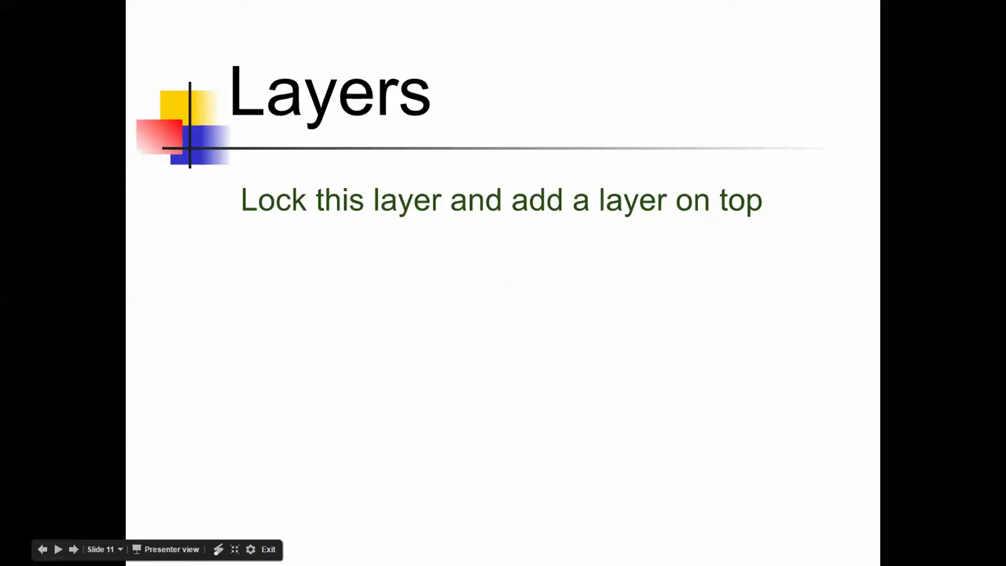
key(alt+Tab)
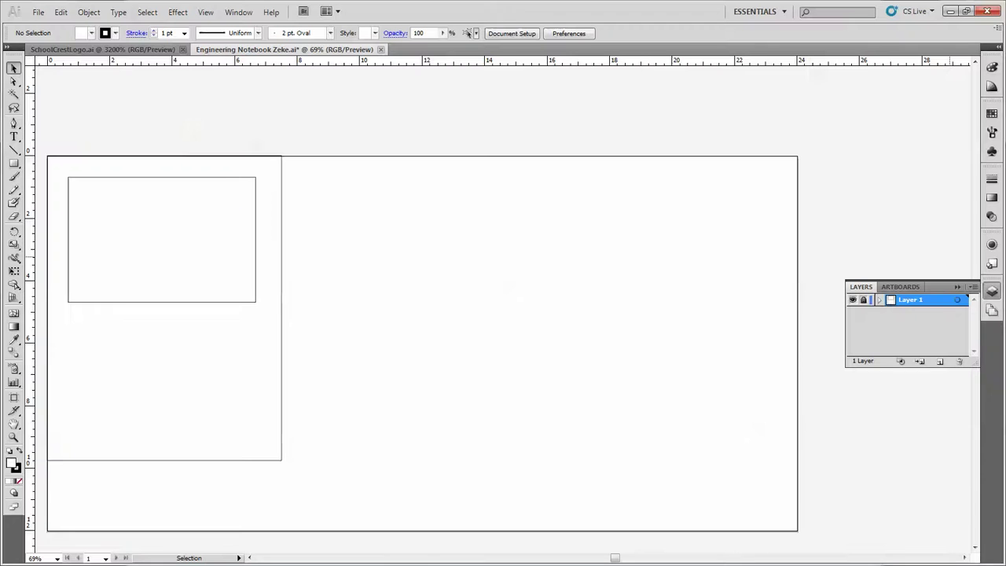
With Layer 1 locked, add a new layer above it and name the new layer Engineering
click(864, 301)
click(940, 361)
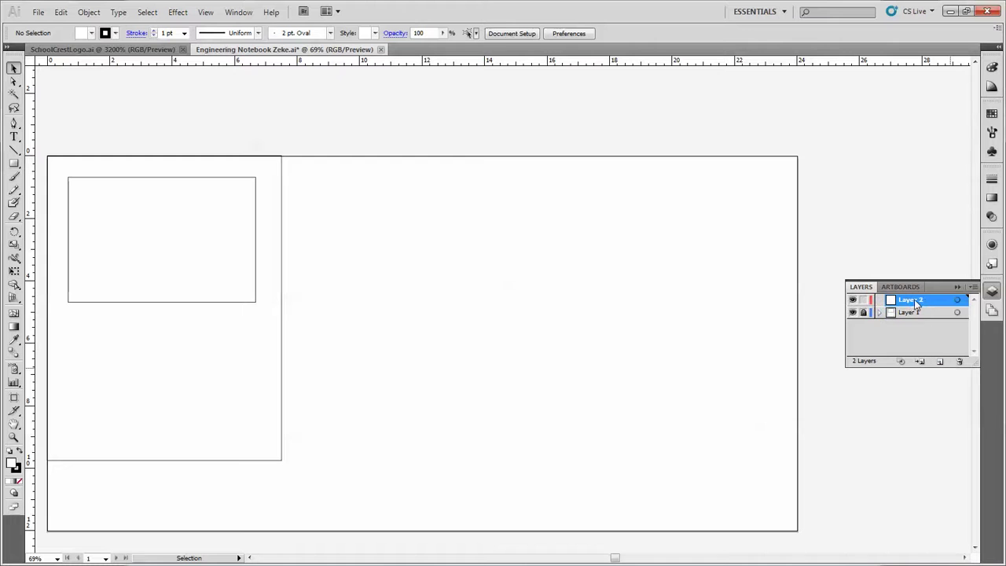
double_click(910, 299)
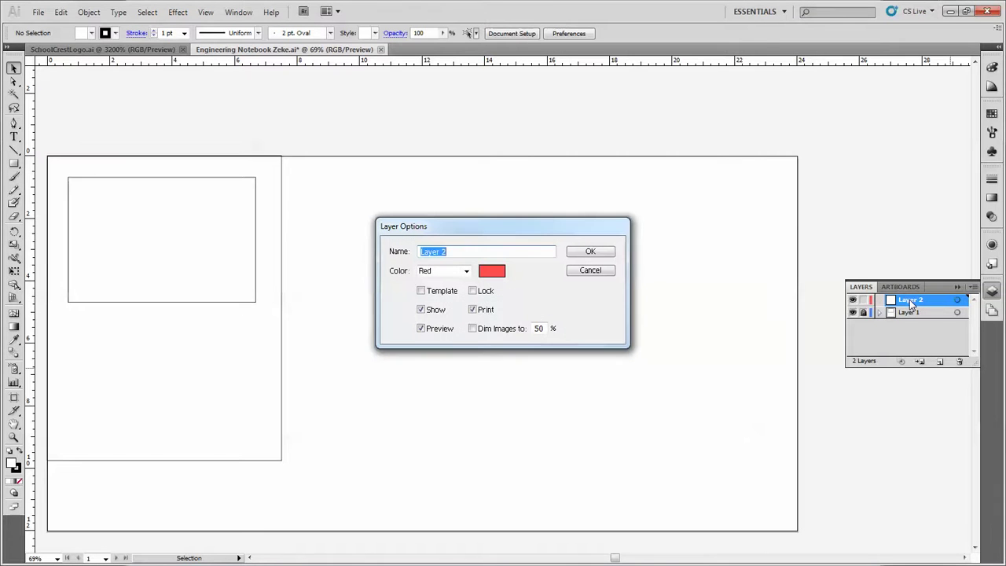
text(Engineerin)
click(598, 252)
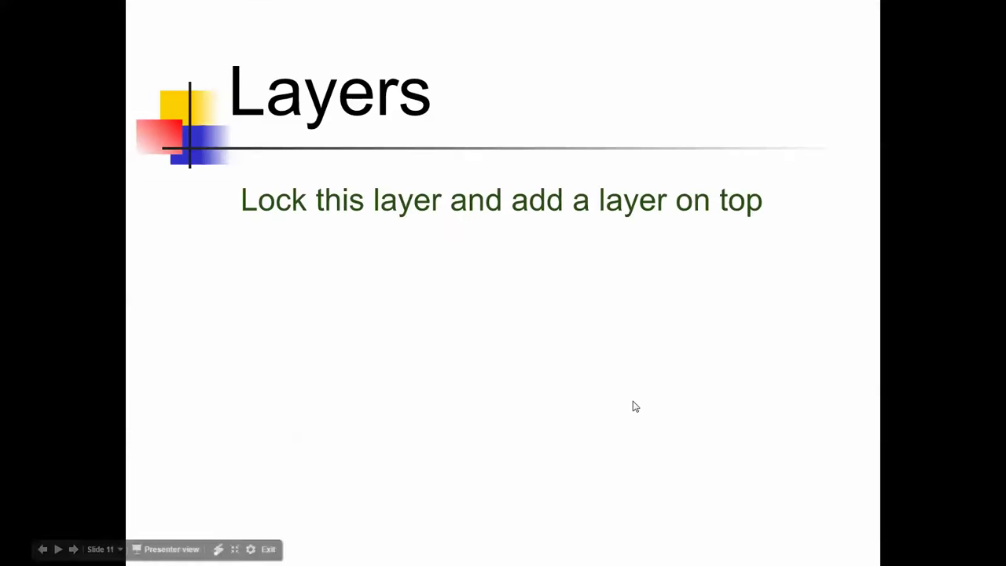
View the Fonts Matter slide in the presentation and search DaFont in the browser for engineering fonts
click(634, 405)
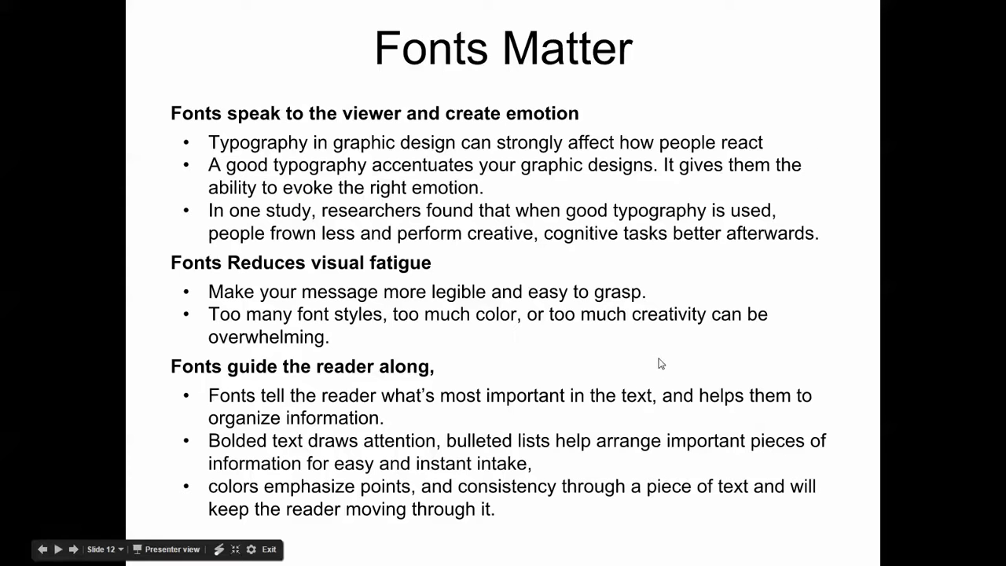
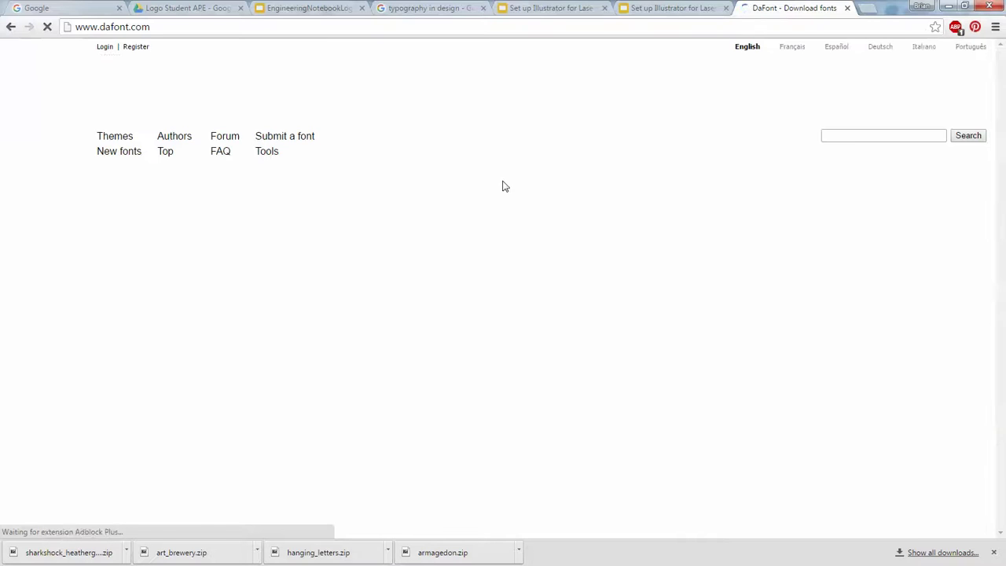
click(853, 136)
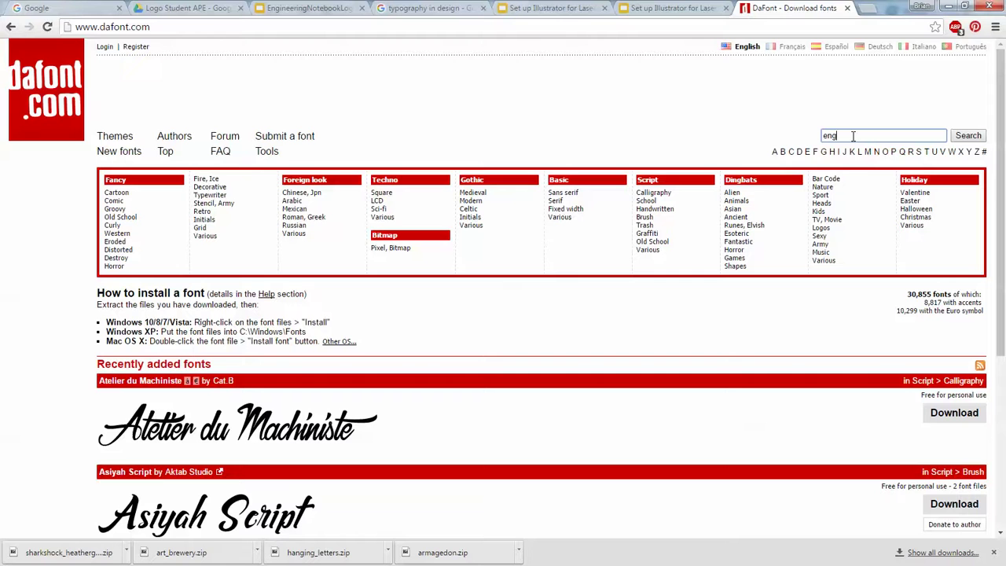
text(engineering)
key(Return)
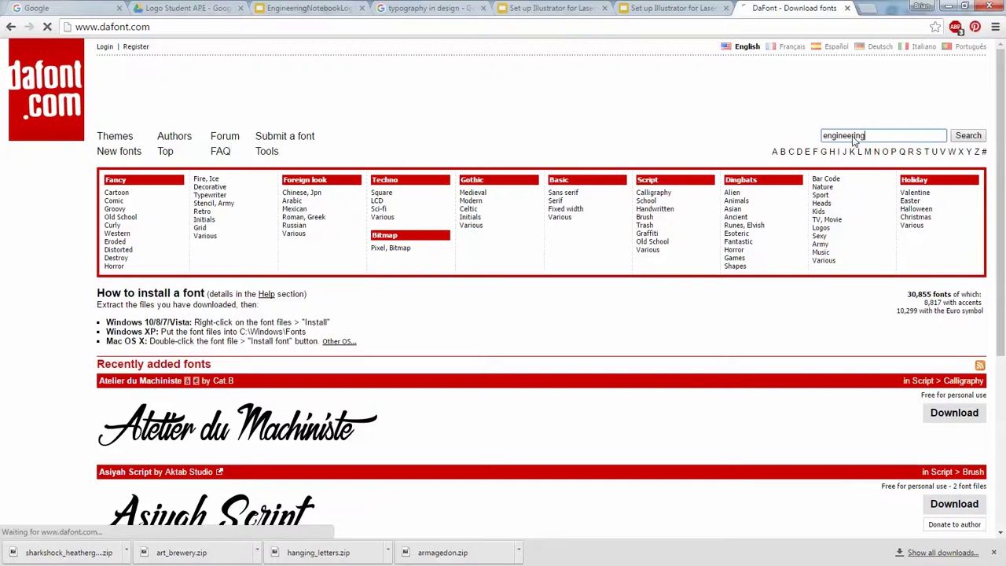
scroll(535, 359, down, 3)
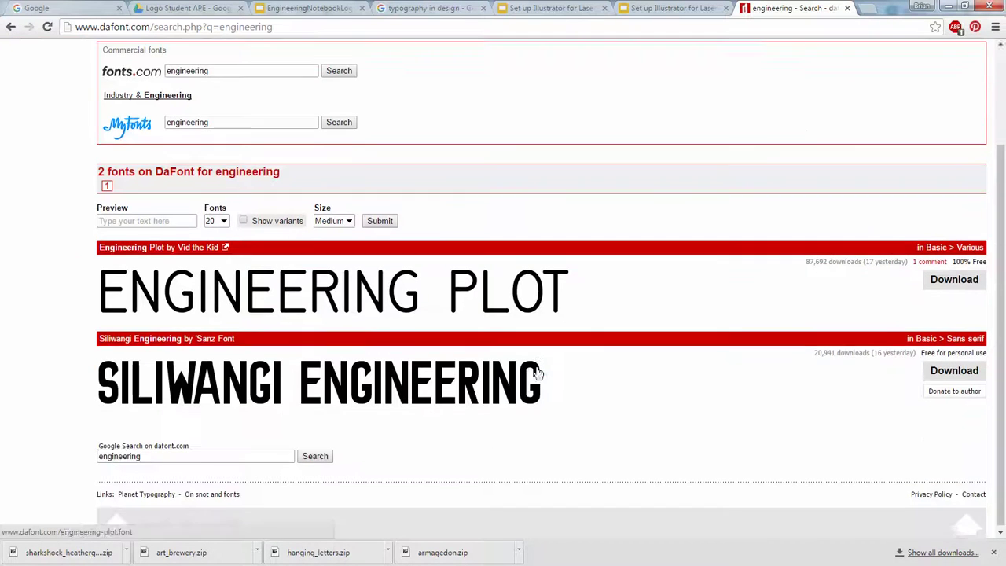
scroll(539, 382, up, 2)
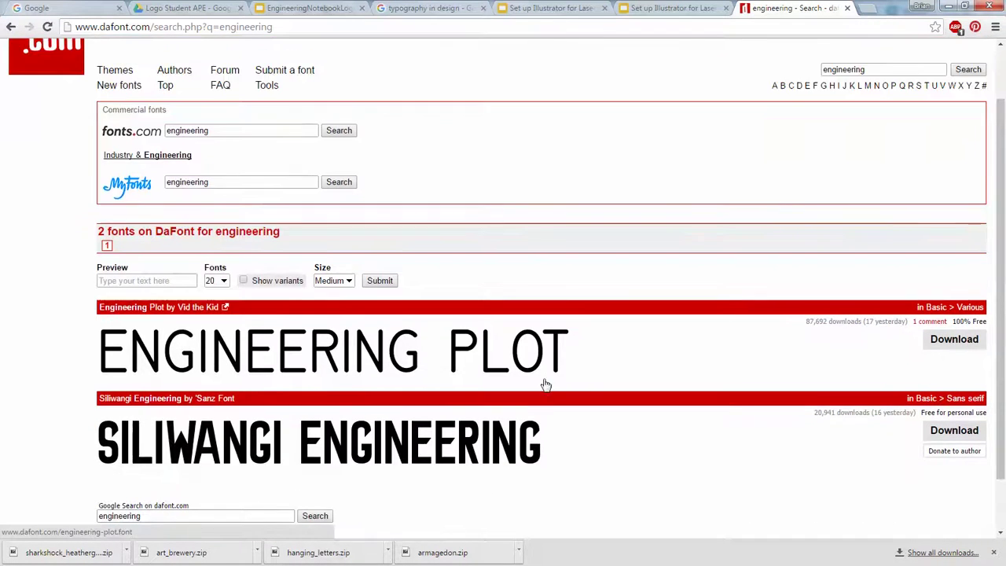
scroll(583, 395, up, 1)
Search DaFont for science fonts and browse through the font samples
drag(879, 132, 761, 132)
text(scie)
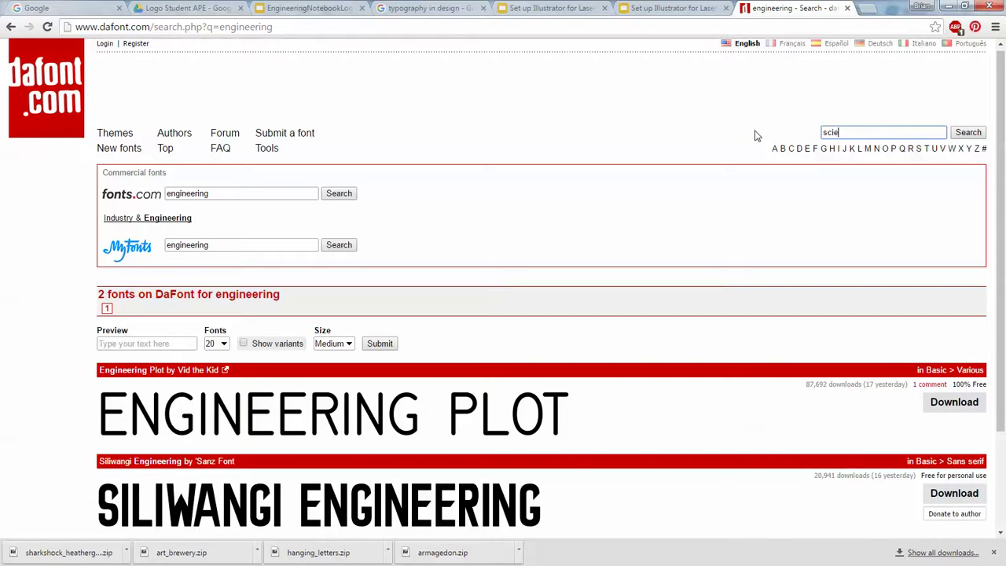
text(nce)
key(Return)
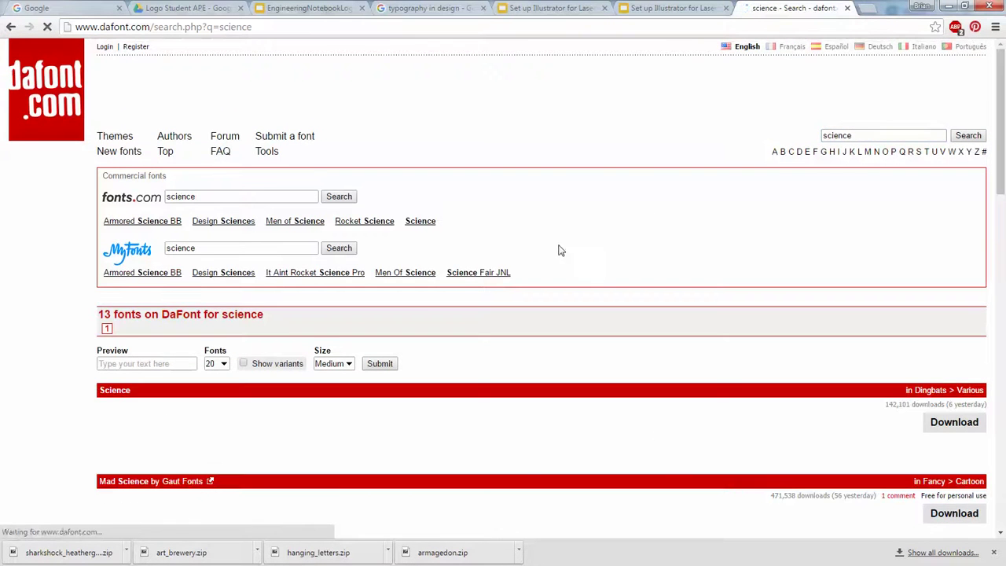
scroll(575, 270, down, 5)
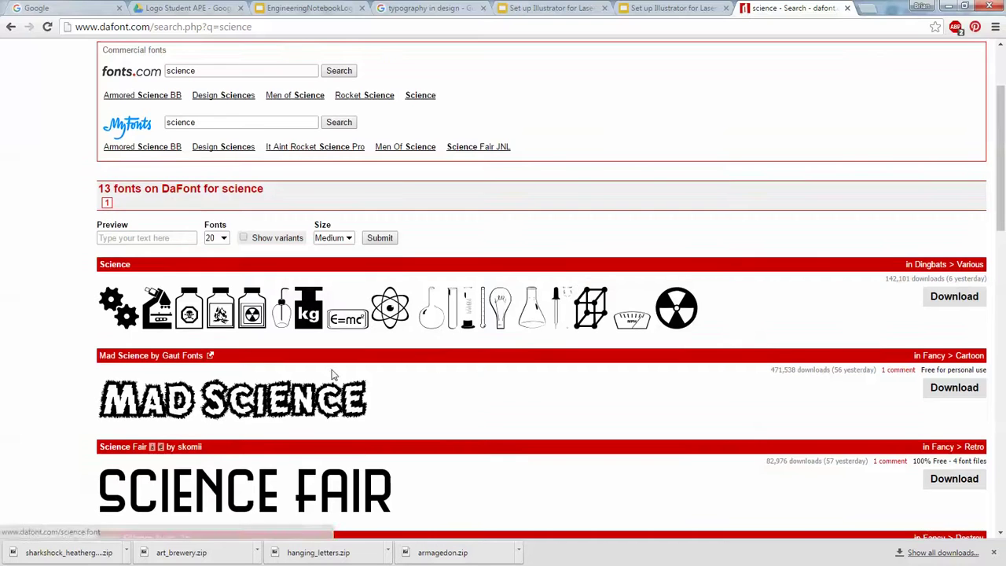
scroll(334, 356, down, 3)
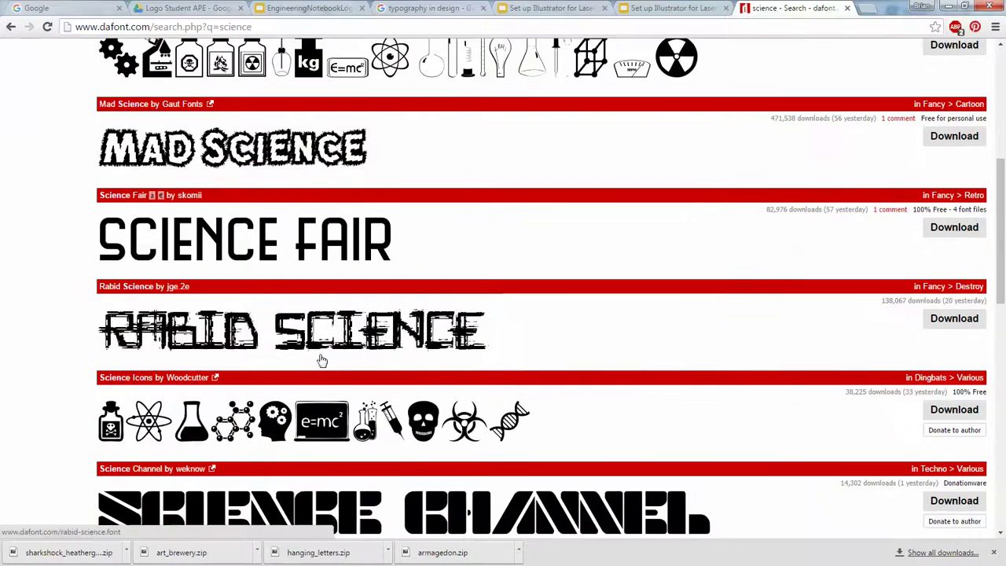
scroll(334, 355, down, 2)
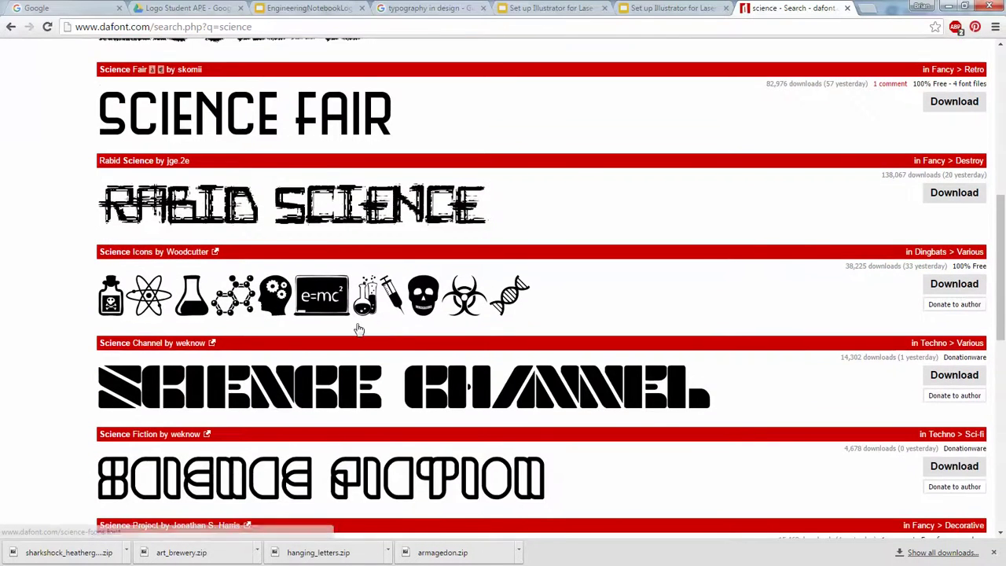
scroll(377, 405, down, 4)
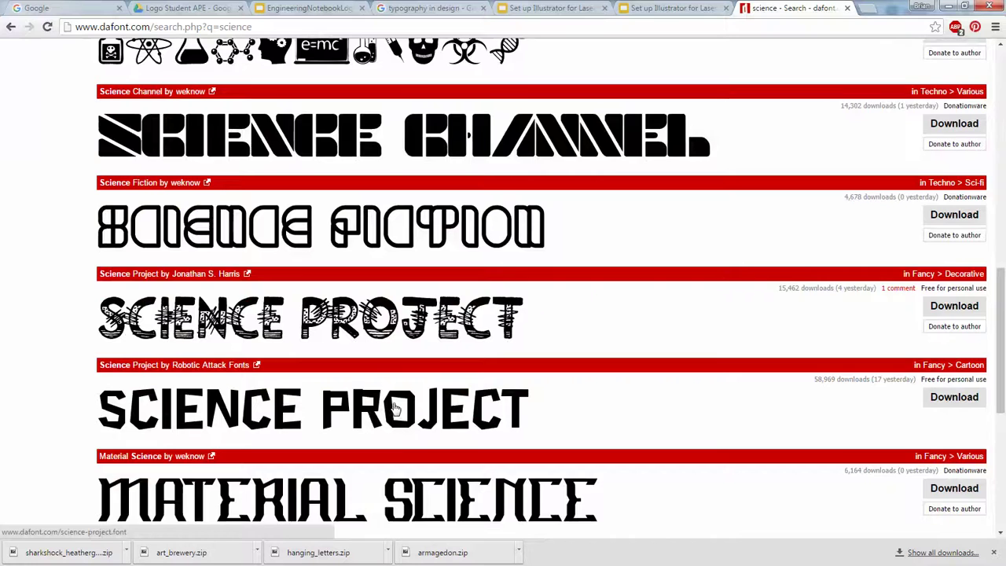
scroll(395, 405, down, 2)
scroll(398, 405, down, 2)
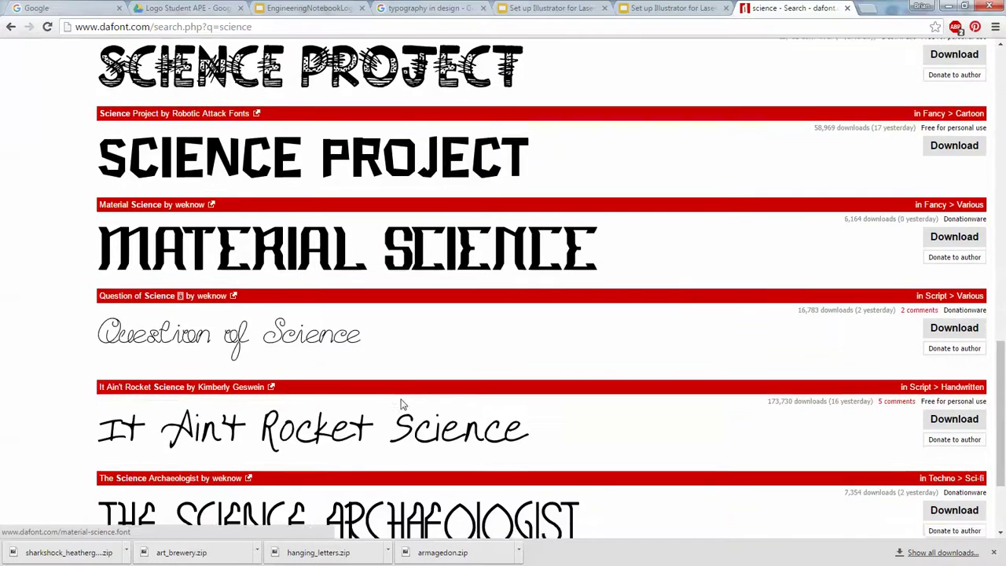
scroll(408, 405, up, 5)
scroll(456, 345, up, 6)
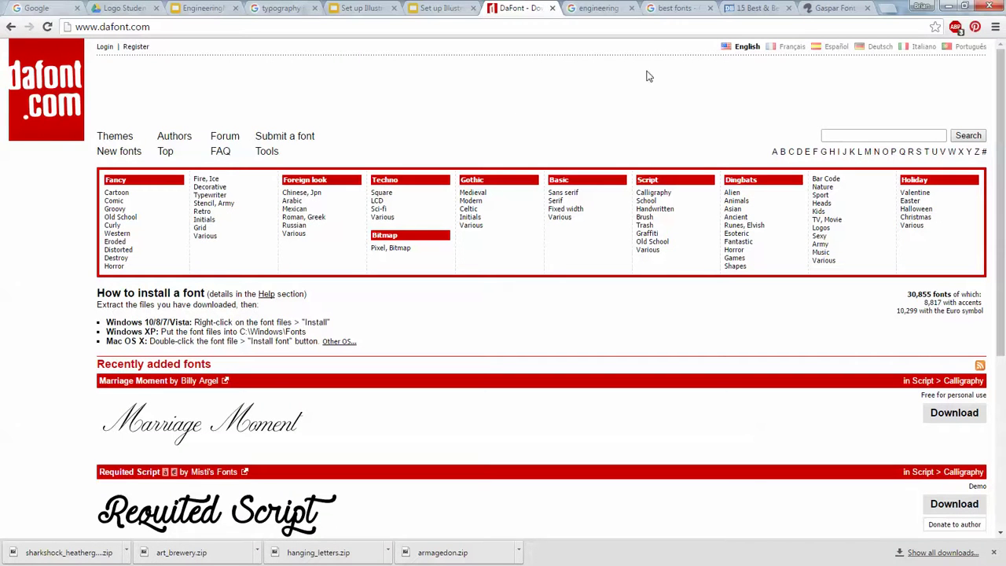
Search the web for "starwars font" in a new tab, view the image results, and open the source page of the blue outlined alphabet
click(888, 9)
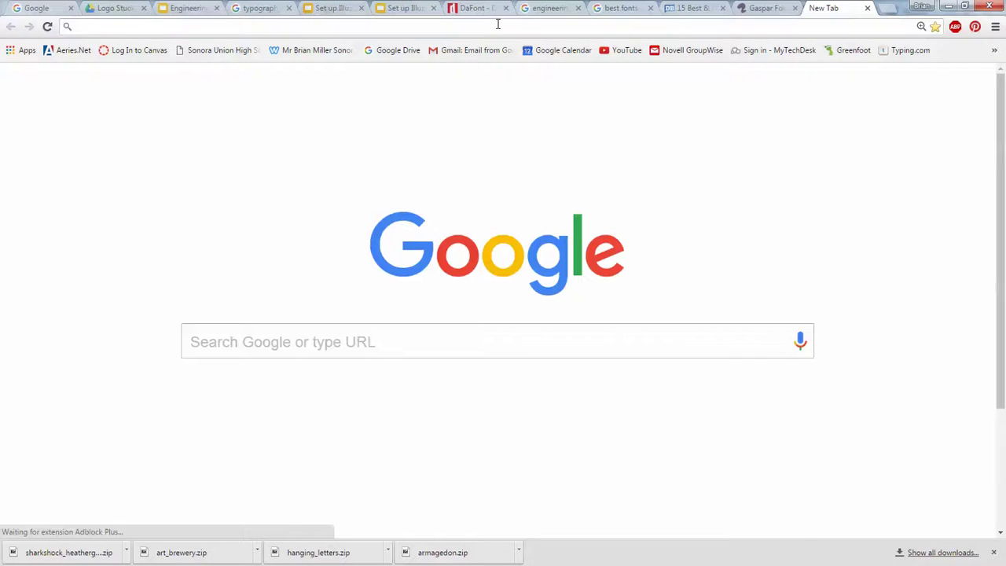
text(starw)
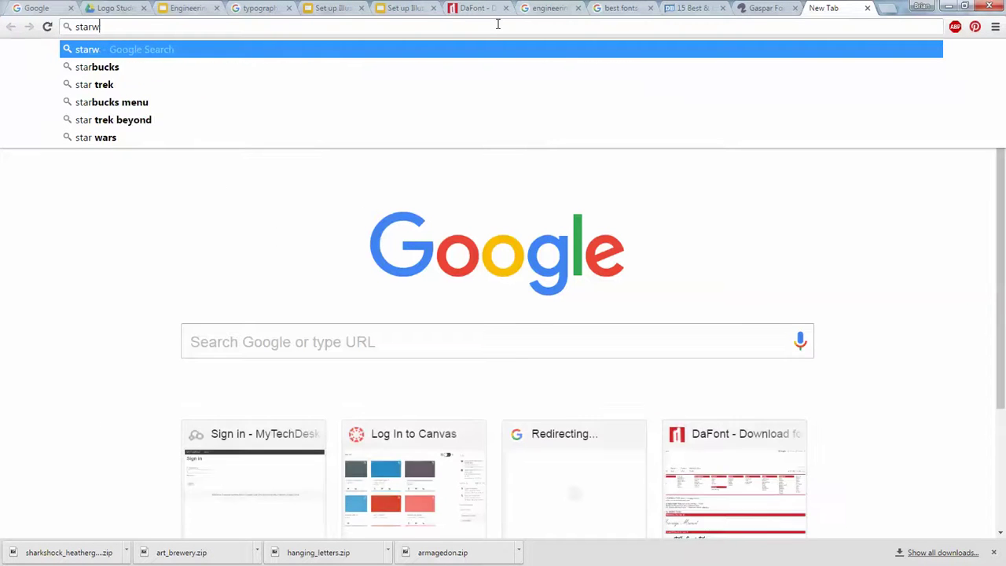
text(ars font)
key(Return)
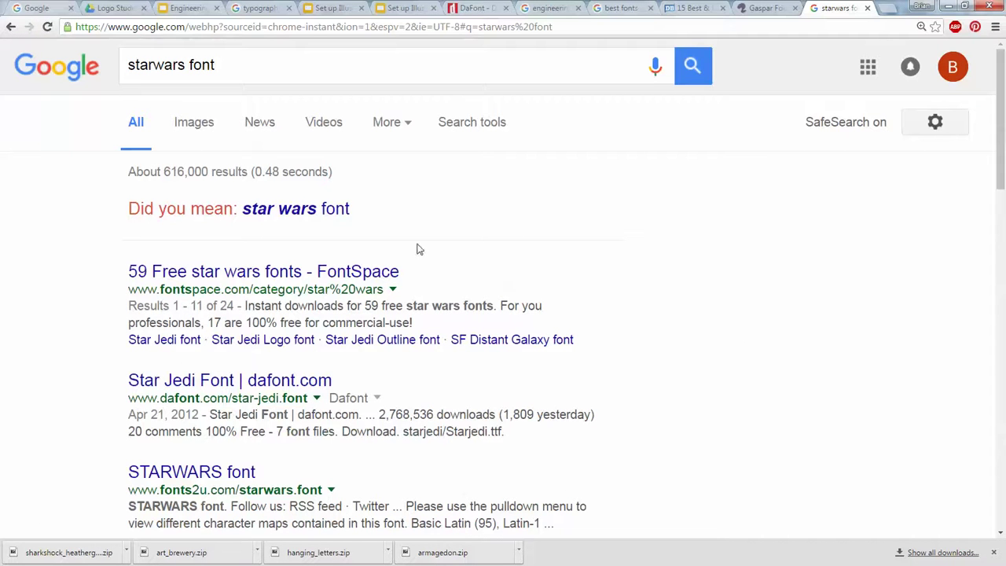
click(204, 129)
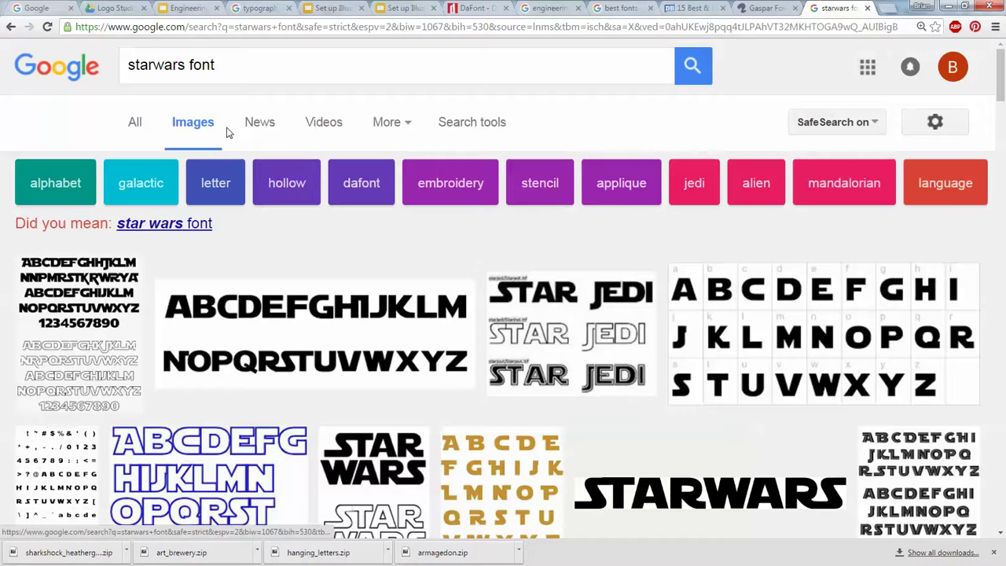
click(202, 511)
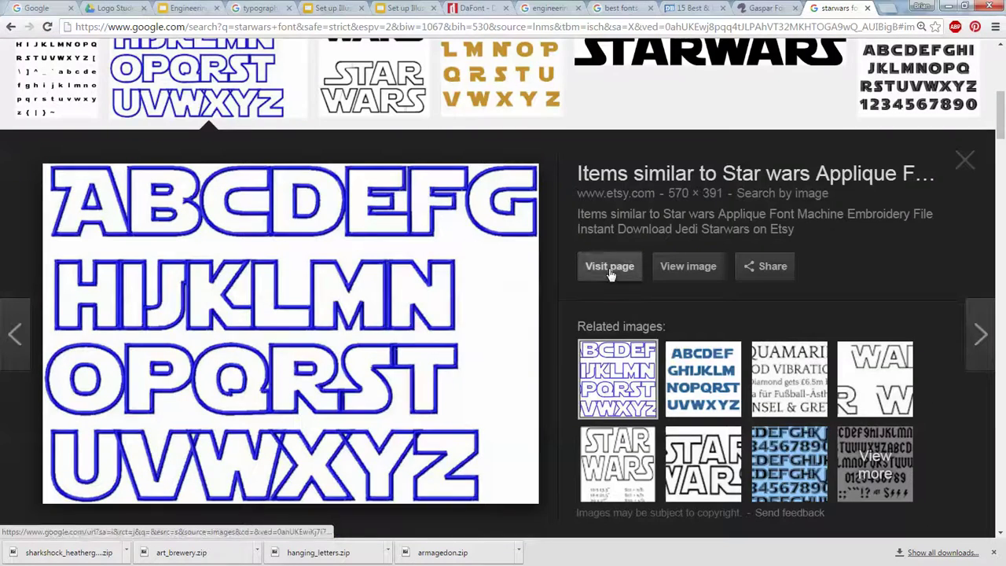
click(610, 267)
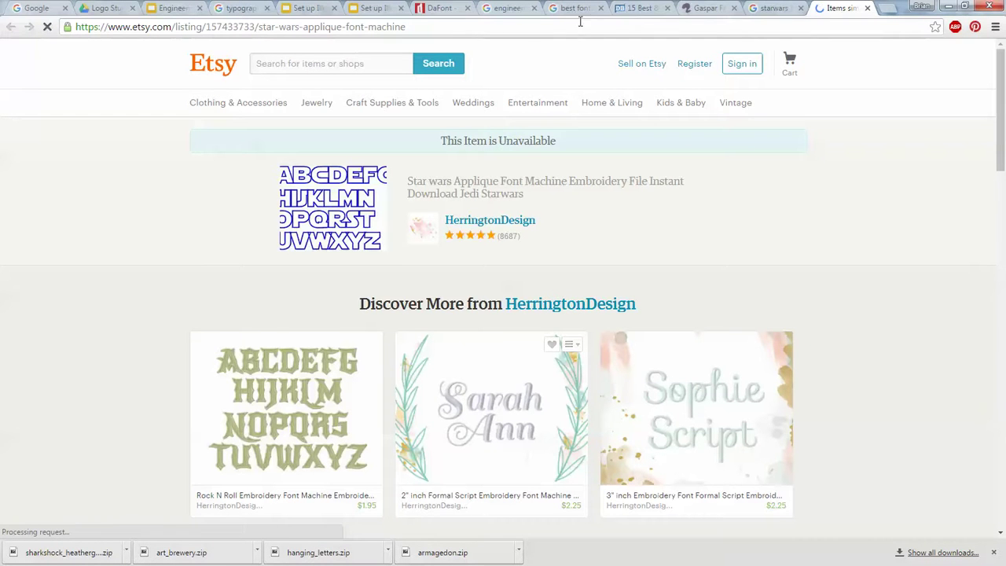
Return to DaFont, open the Fancy > Cartoon category, and set the font preview text to Engineering
click(467, 8)
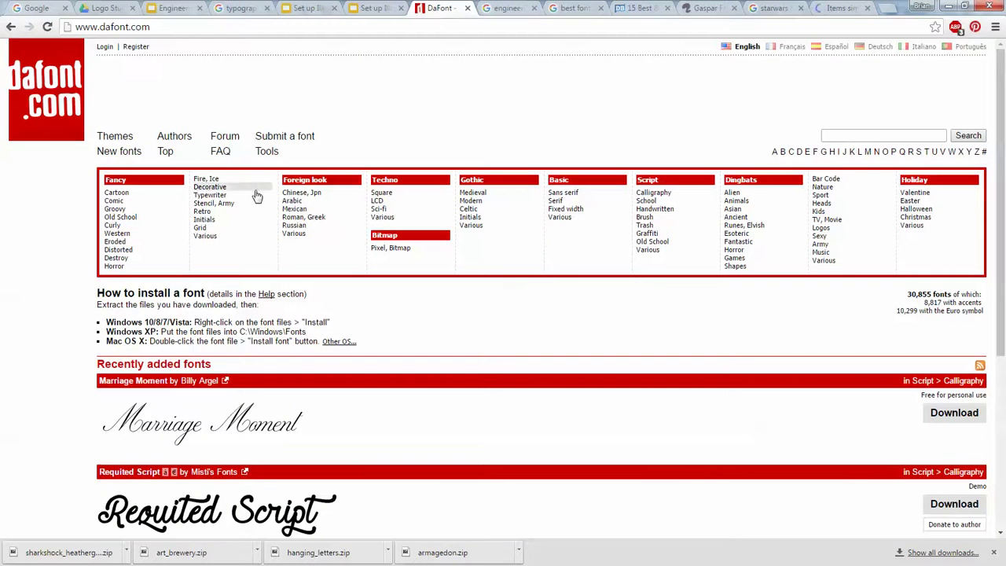
click(115, 192)
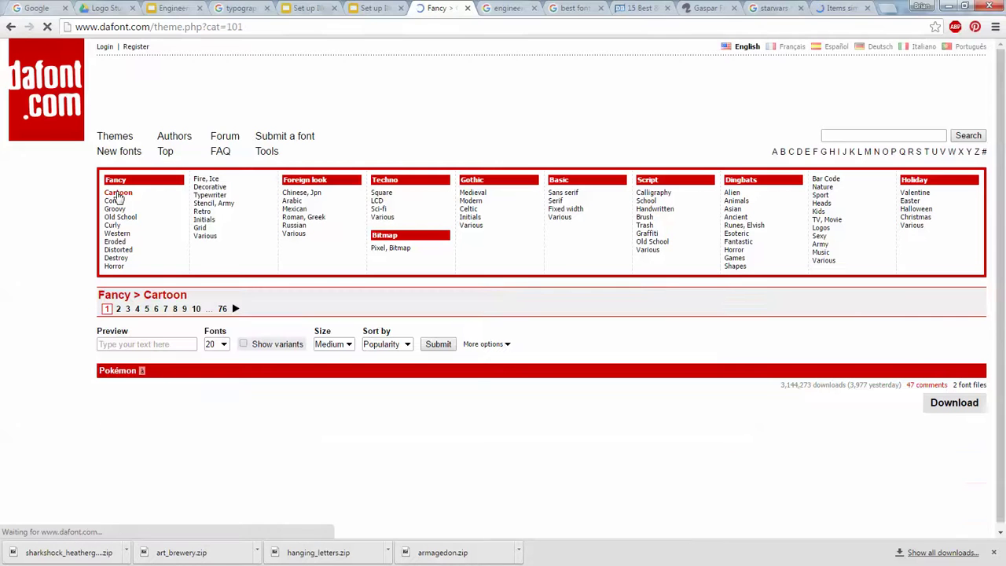
click(131, 346)
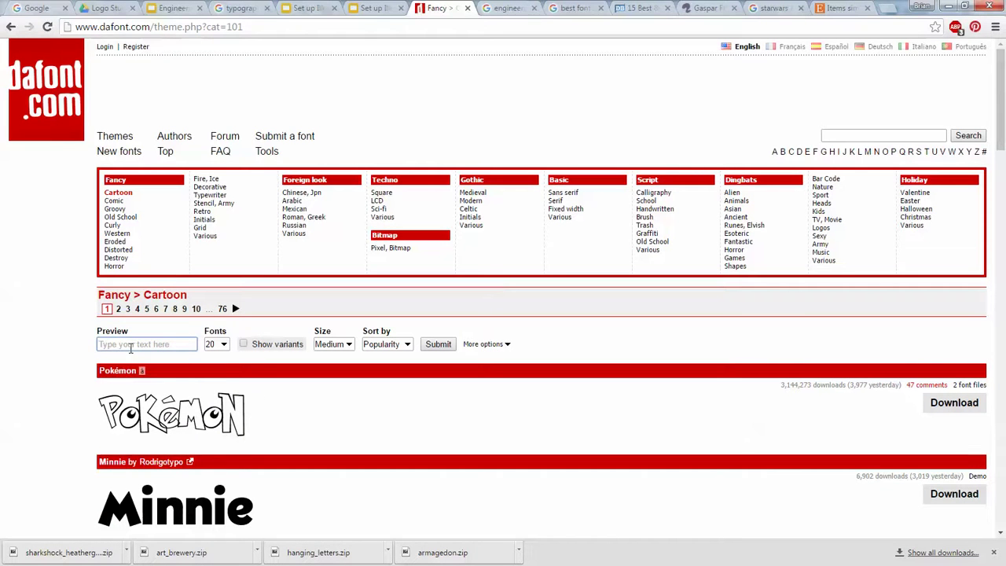
text(Engineering)
key(Return)
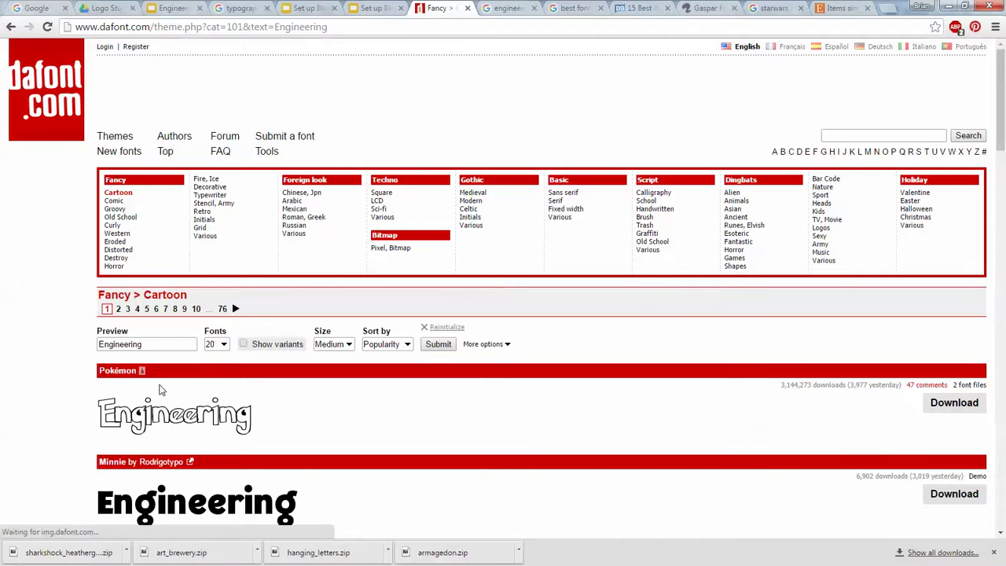
Examine how the word Engineering looks in the Cartoon category's fonts
scroll(206, 366, down, 3)
scroll(207, 360, down, 2)
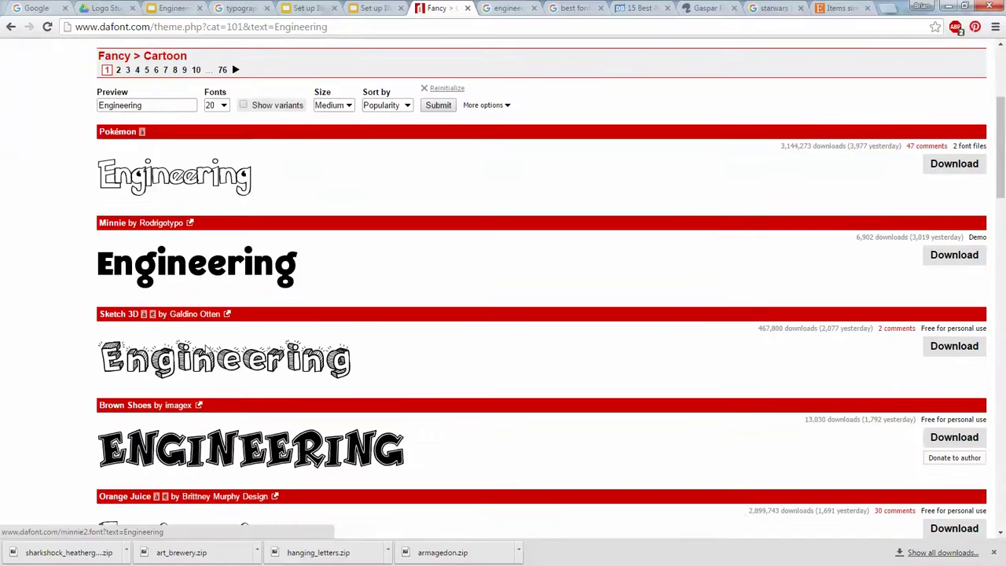
scroll(238, 390, down, 3)
scroll(240, 401, down, 5)
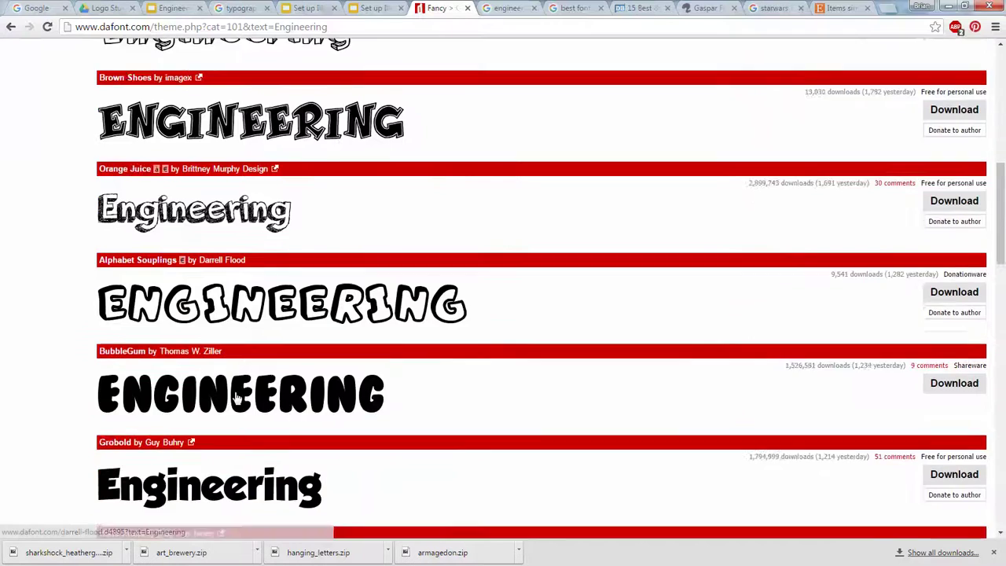
scroll(243, 415, down, 3)
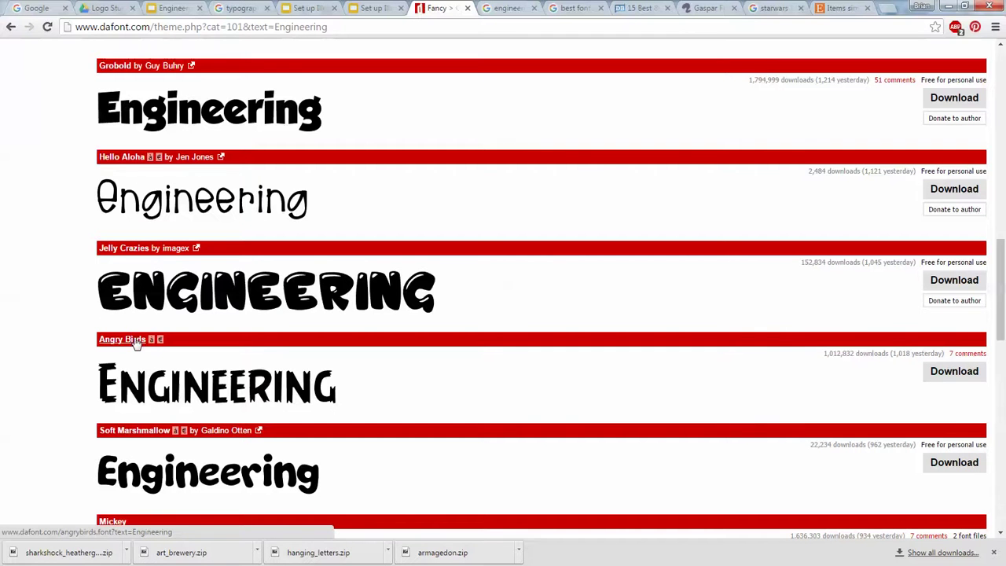
scroll(240, 385, down, 4)
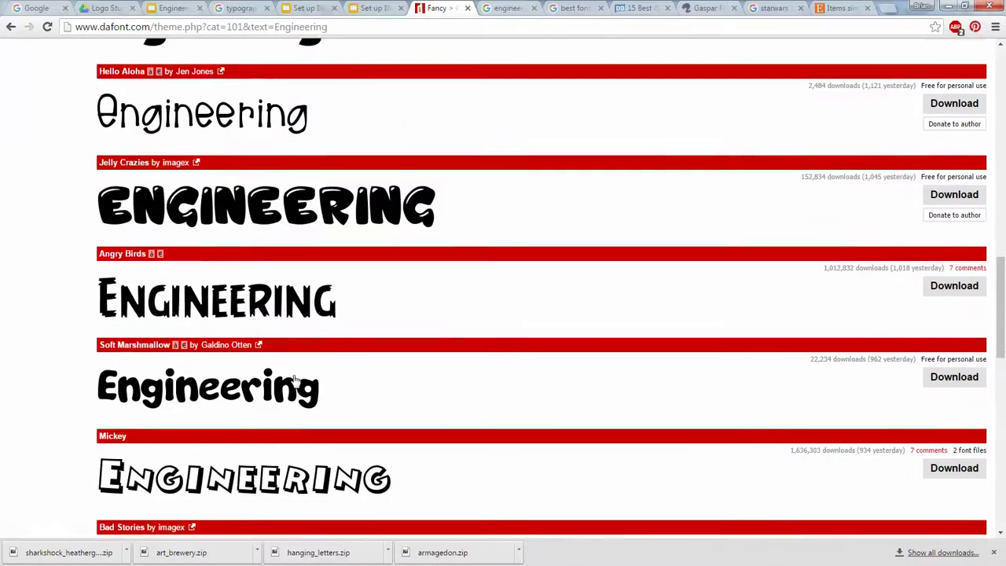
scroll(306, 380, down, 6)
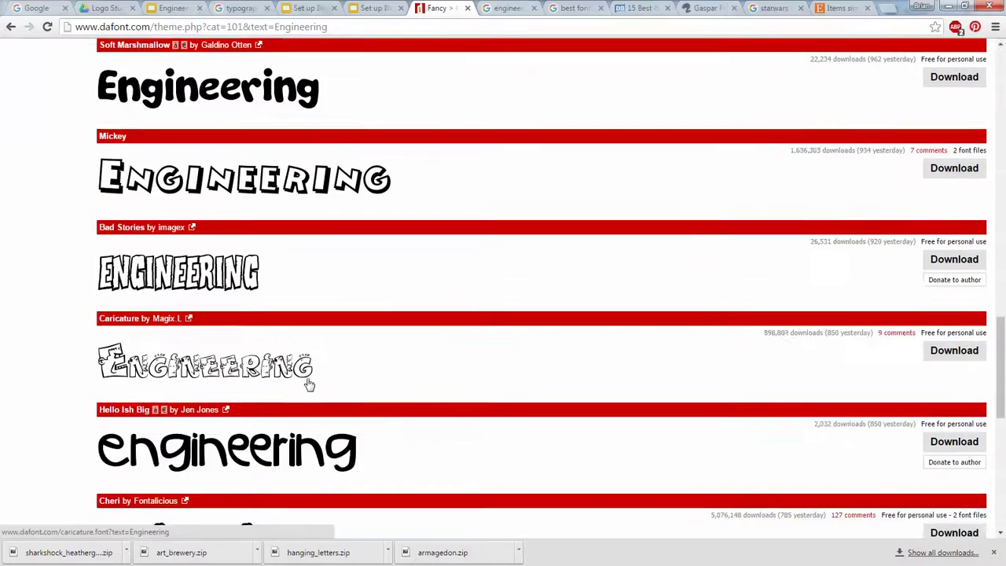
scroll(319, 381, up, 1)
scroll(318, 380, down, 3)
scroll(314, 361, up, 8)
scroll(309, 247, up, 12)
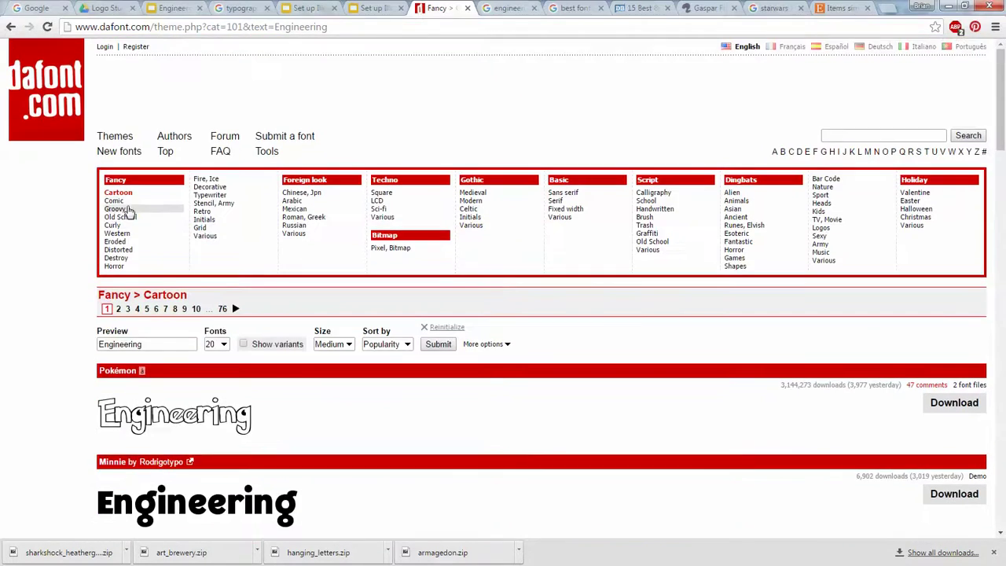
Open the Fancy > Comic category and look through its fonts with the Engineering preview text
click(121, 202)
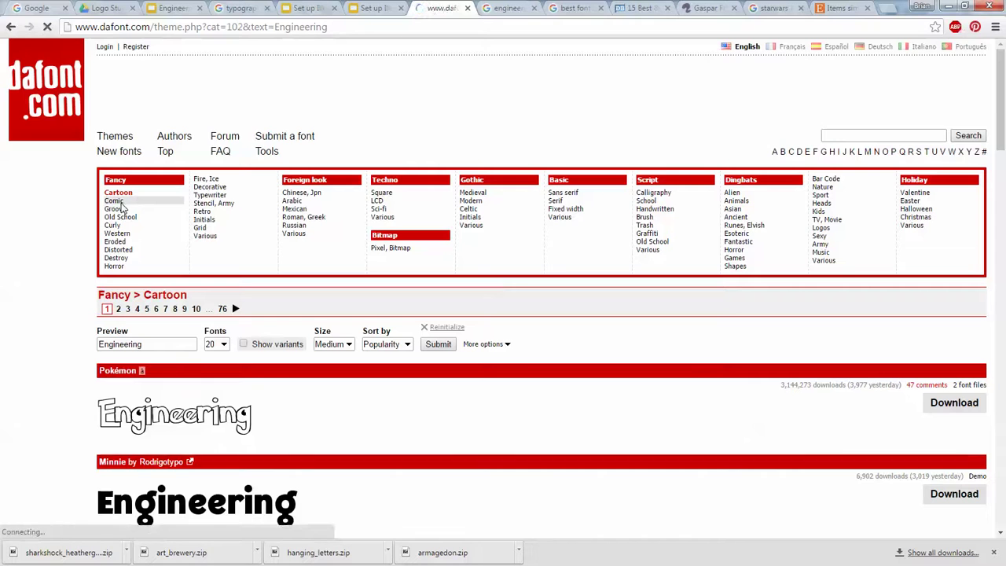
scroll(255, 269, down, 6)
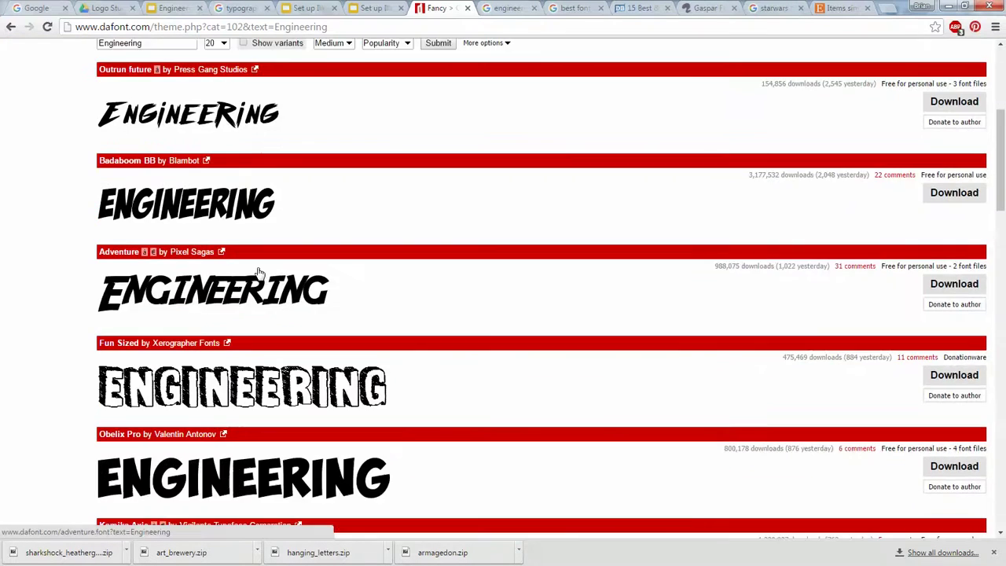
scroll(260, 271, down, 5)
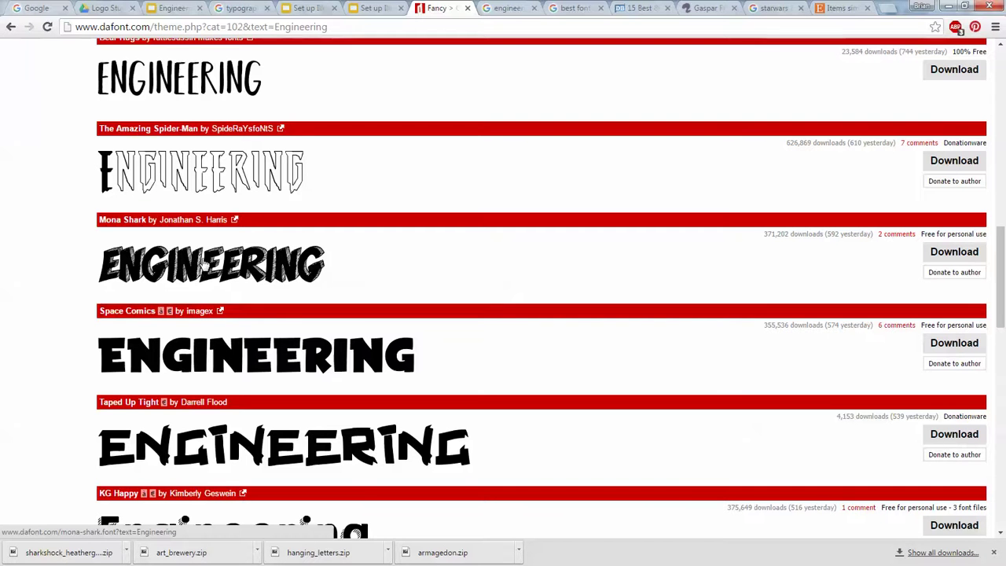
scroll(204, 267, down, 4)
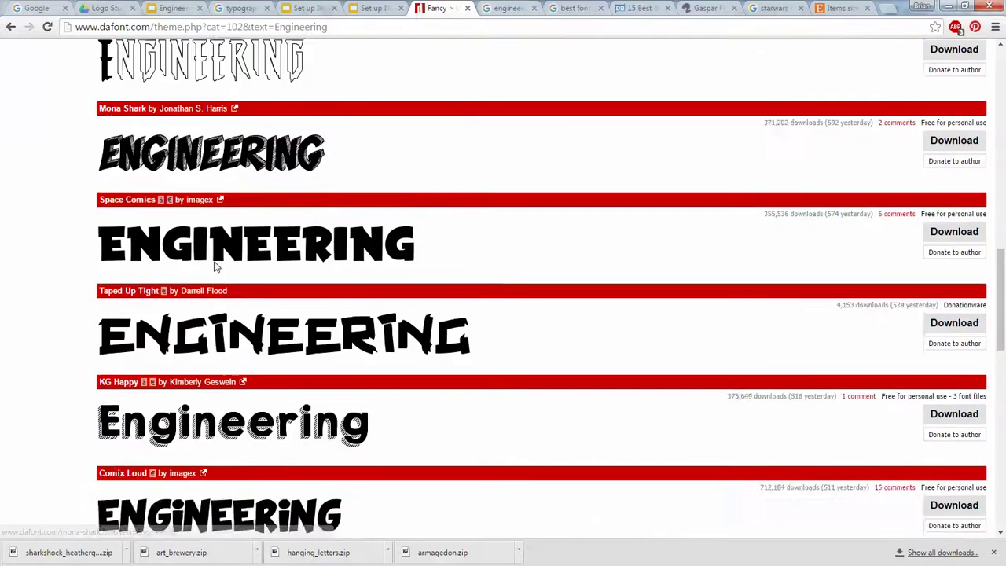
scroll(218, 267, down, 5)
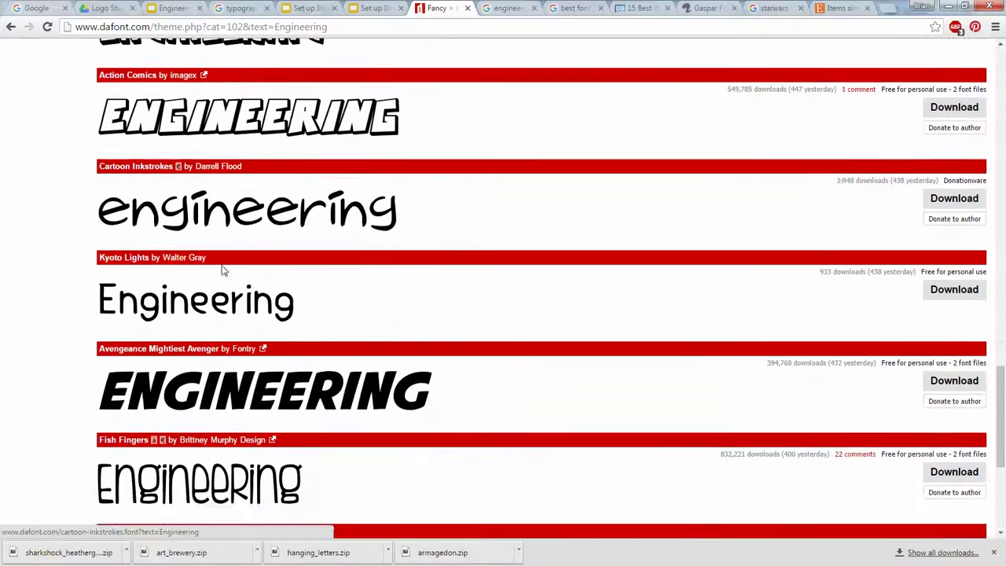
scroll(220, 269, up, 10)
scroll(747, 93, up, 10)
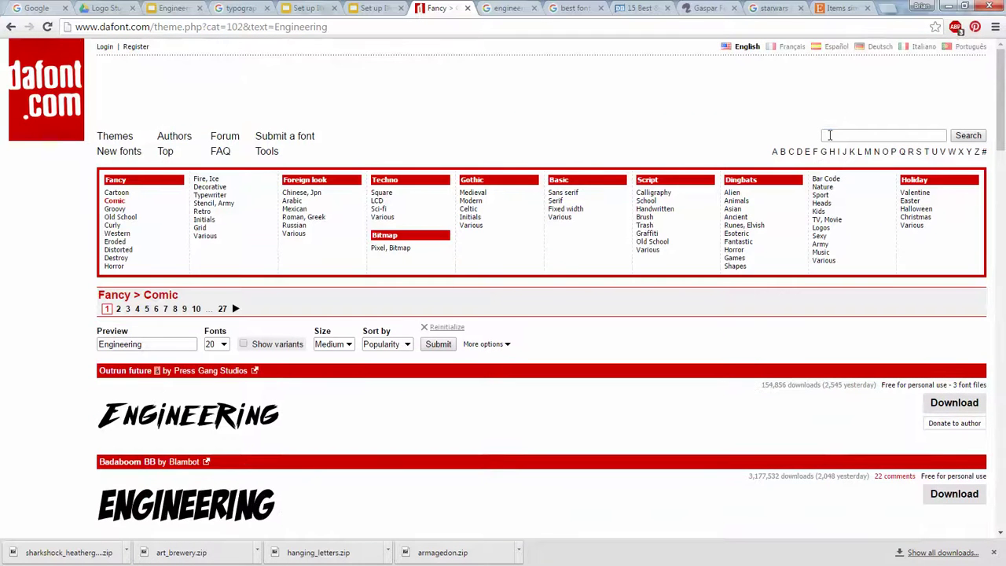
Search DaFont for "milkman" and download the Milkman Conspiracy font
click(829, 135)
text(milkman)
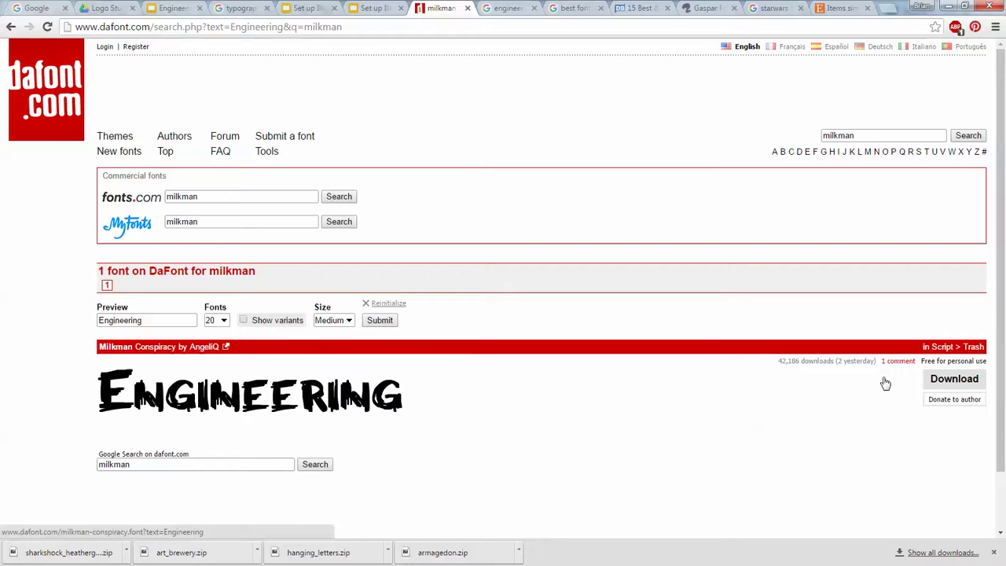
click(953, 382)
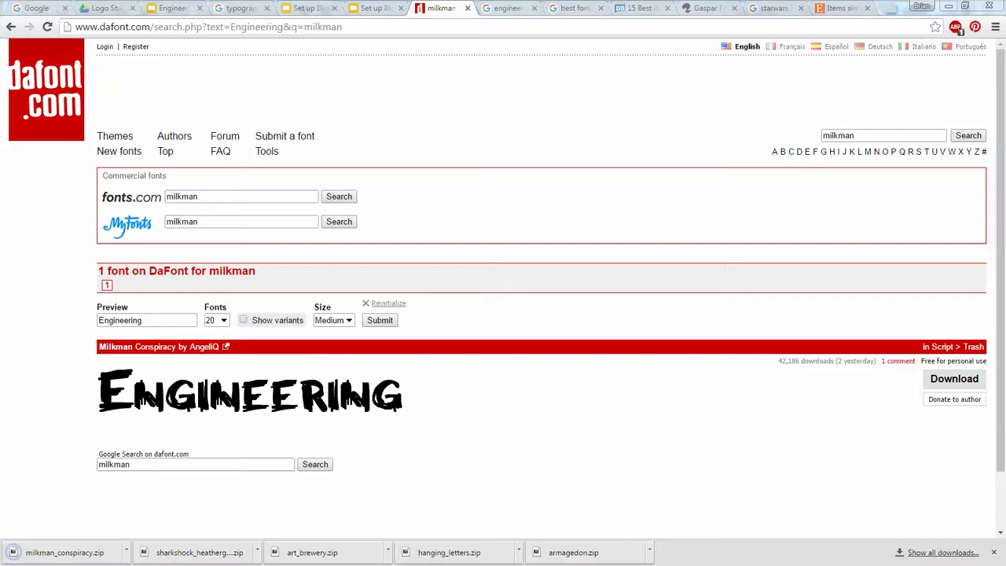
Copy gaspar.zip and milkman_conspiracy.zip from the Downloads folder into the APE\Logo folder on the T: drive
click(64, 552)
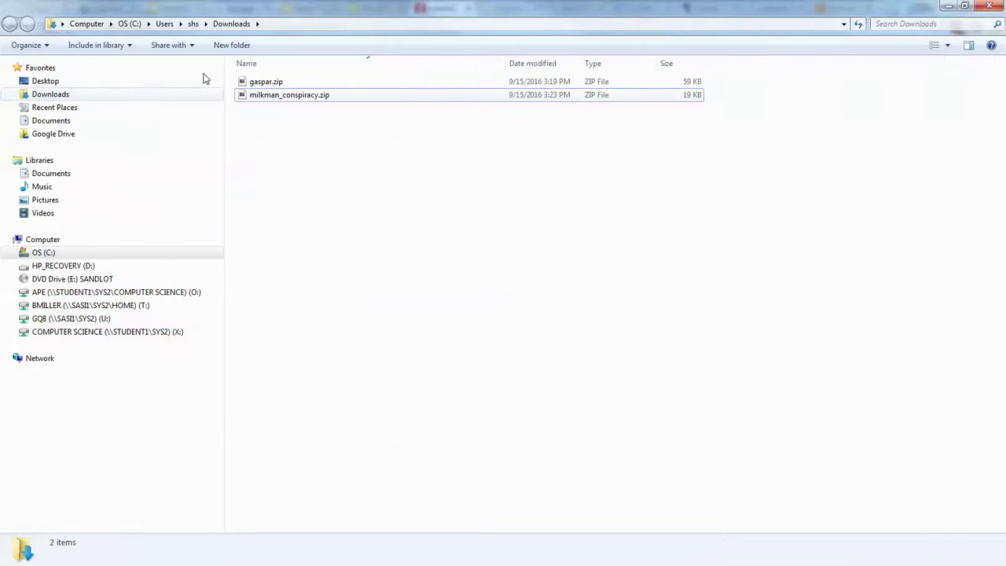
click(64, 96)
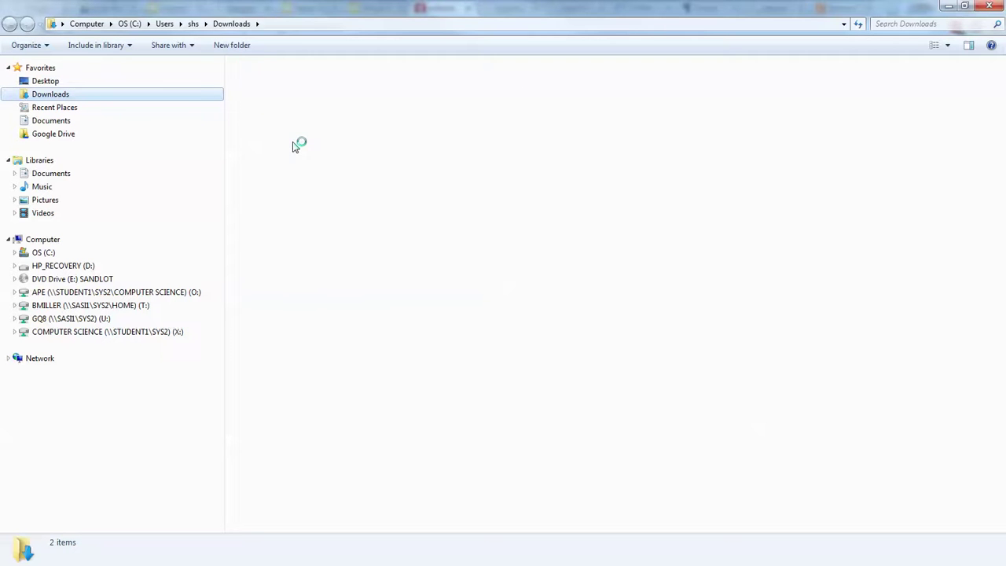
drag(288, 120, 254, 61)
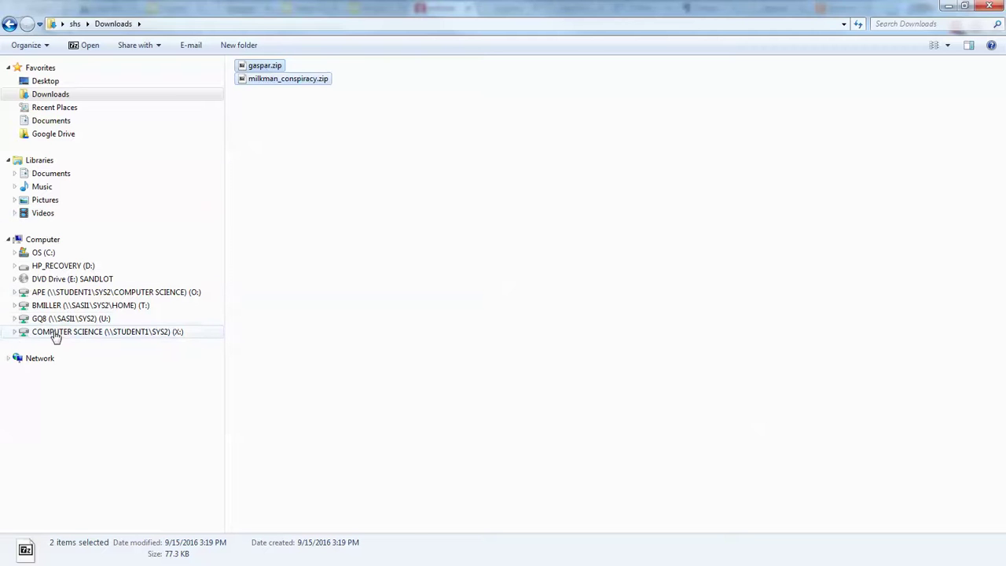
click(52, 306)
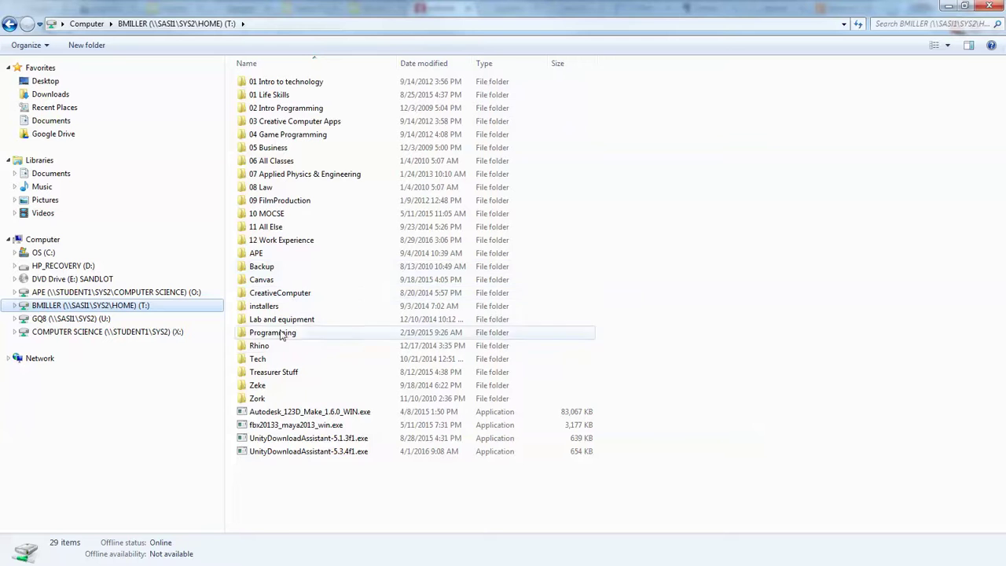
double_click(257, 253)
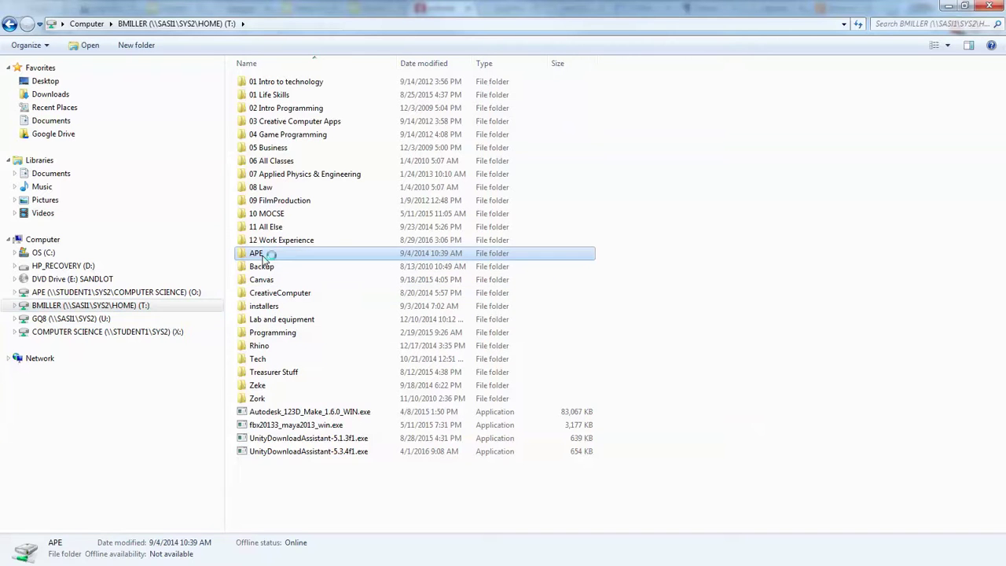
double_click(259, 135)
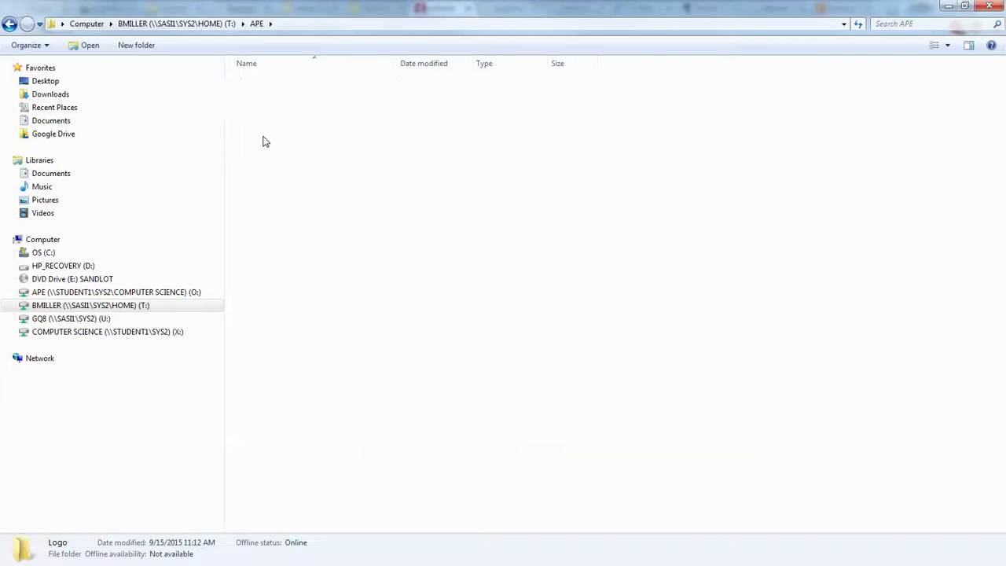
key(ctrl+v)
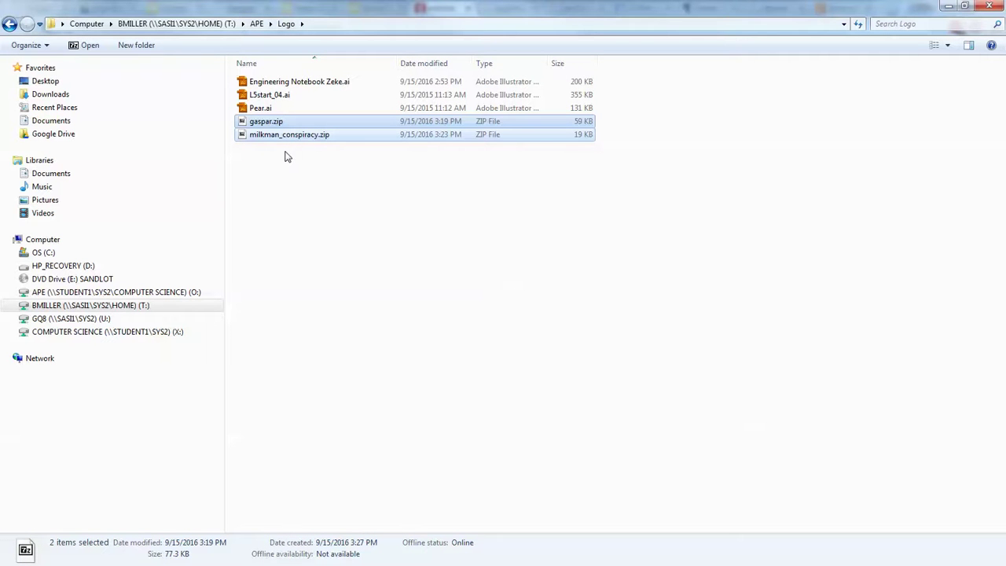
Open milkman_conspiracy.zip in the Logo folder and open MilkmanConspiracy.ttf in the font viewer
click(272, 139)
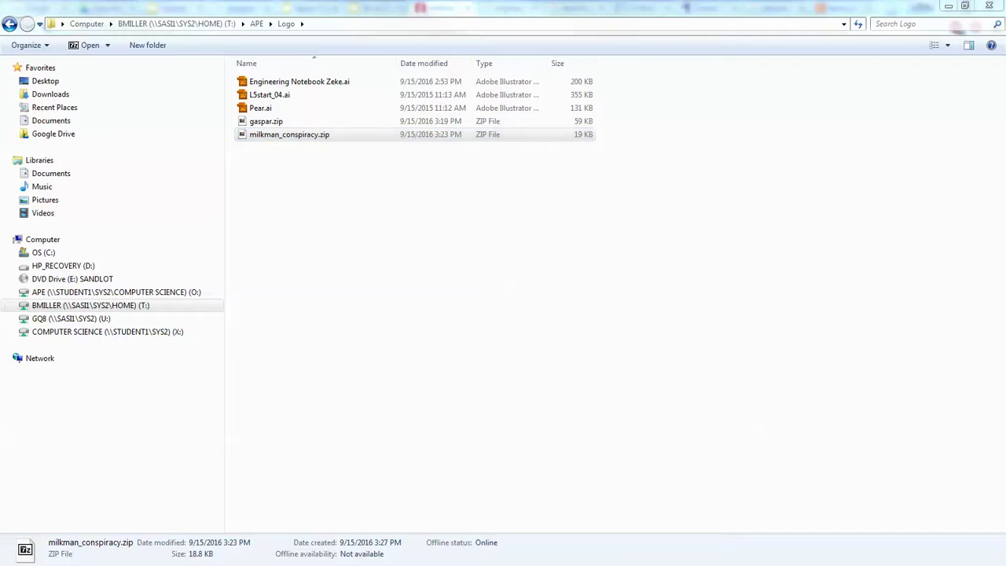
drag(746, 102, 335, 85)
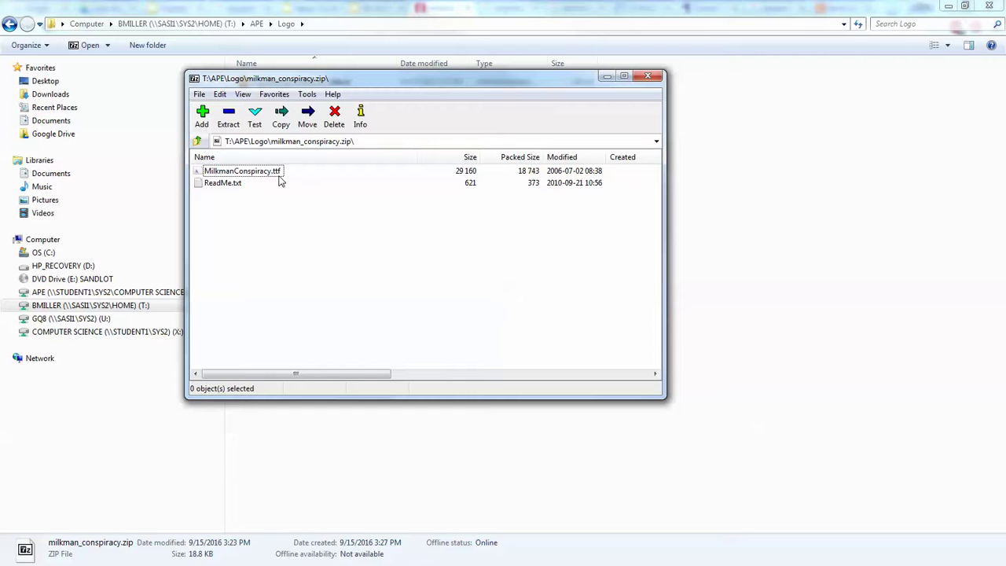
double_click(245, 174)
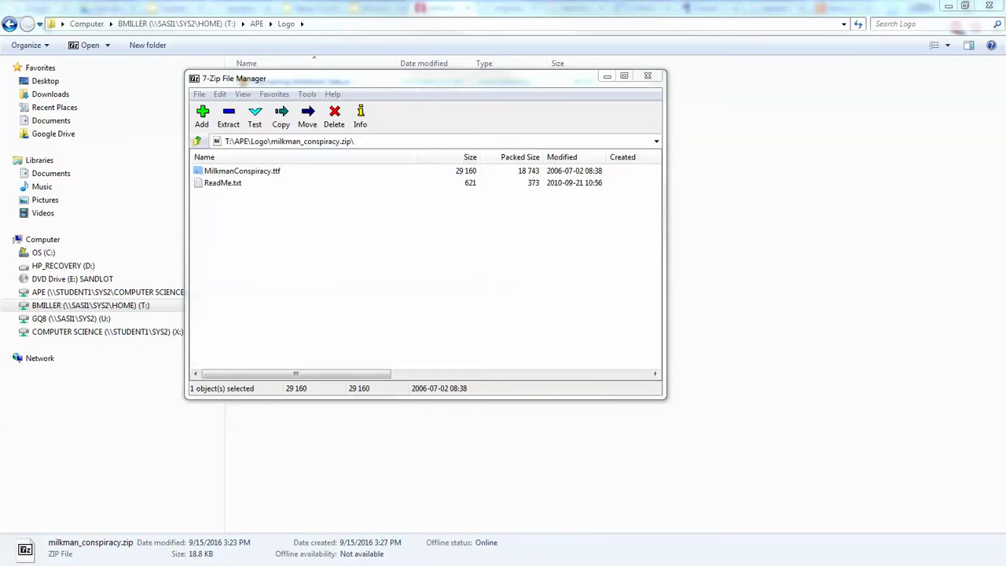
drag(967, 85, 394, 93)
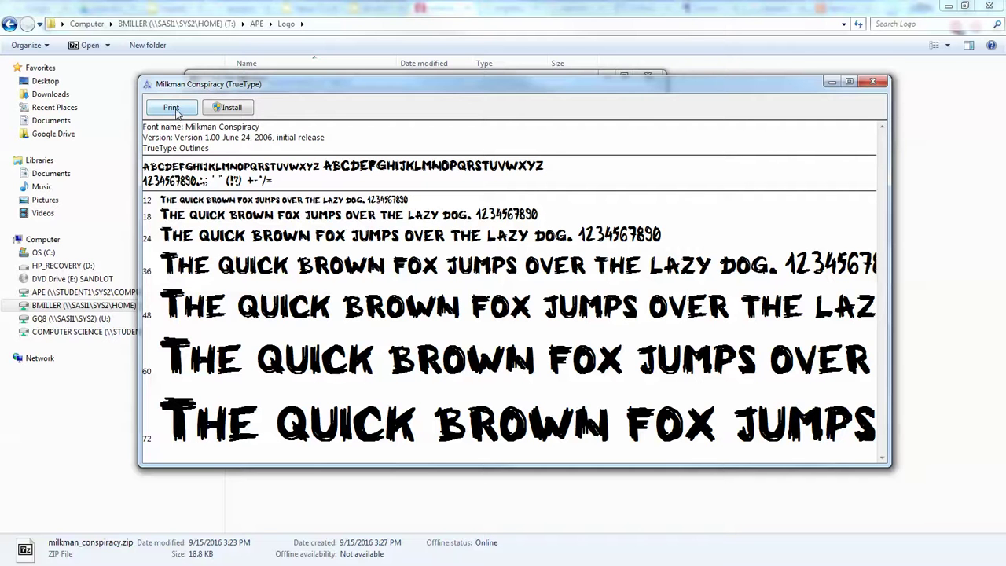
Install the Milkman Conspiracy font and close its font viewer
click(232, 108)
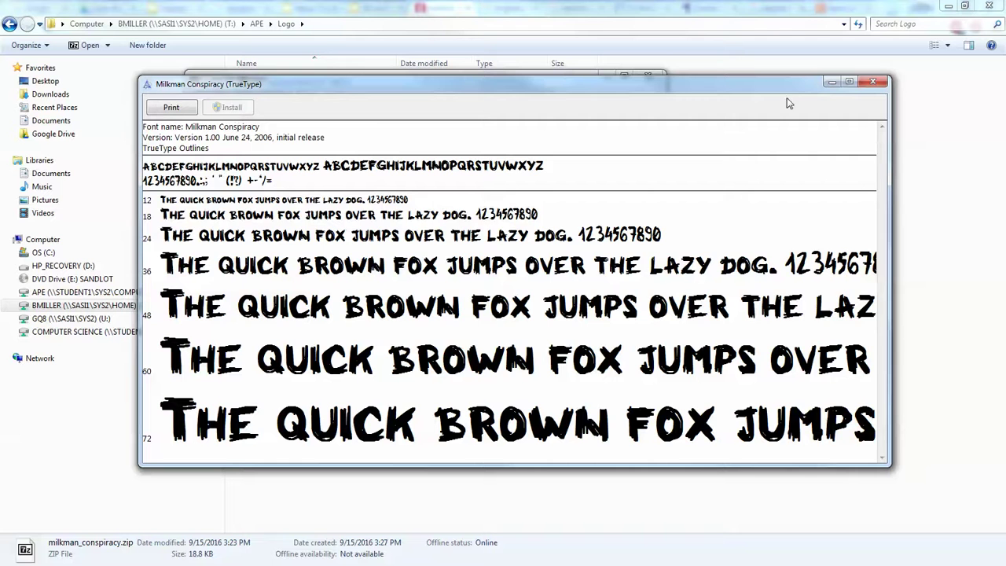
click(871, 83)
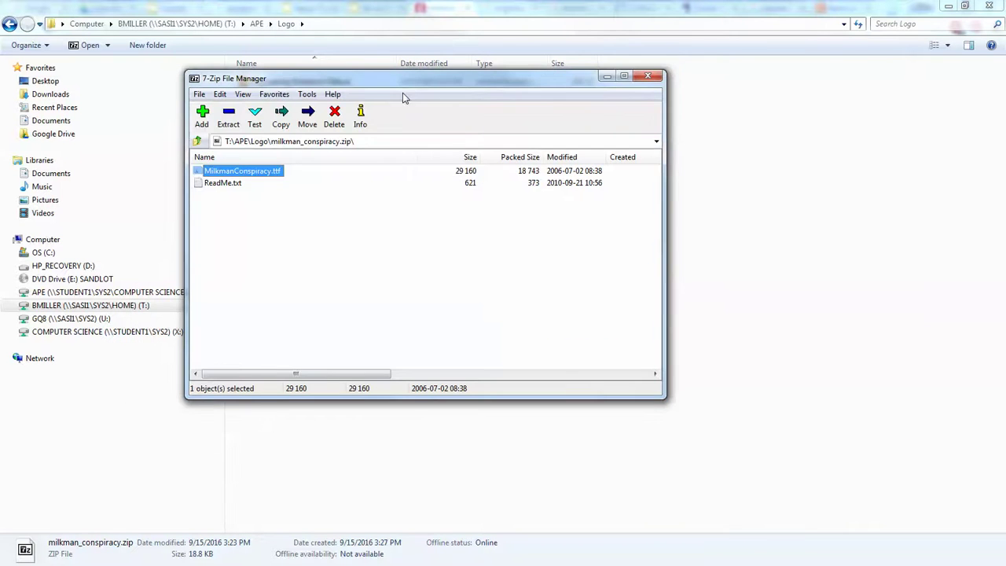
drag(397, 88, 1005, 124)
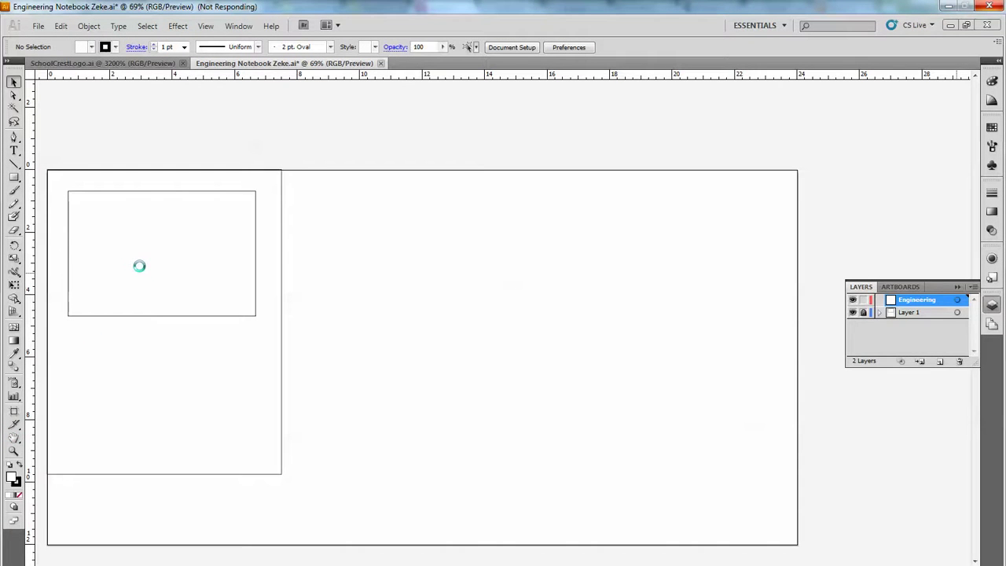
In Illustrator, add centre-aligned point text reading "Engineering" near the middle of the inner rectangle on the Engineering layer
click(14, 437)
click(144, 250)
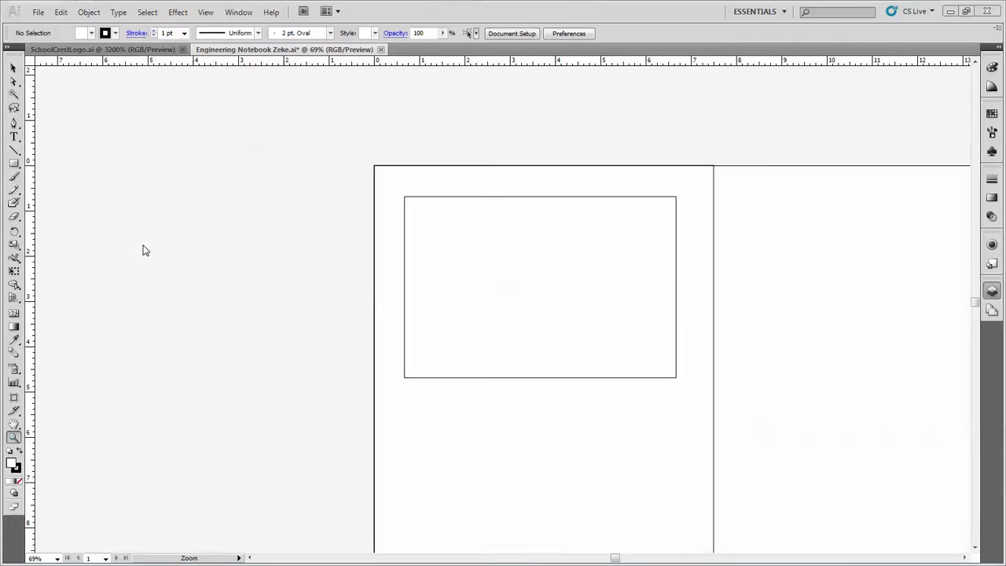
click(532, 281)
click(530, 279)
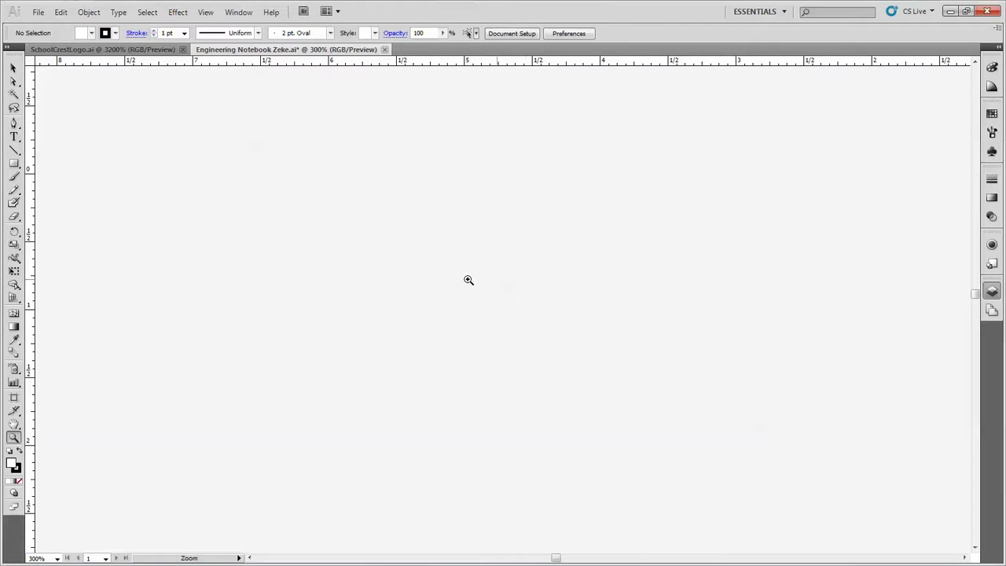
click(13, 424)
double_click(13, 424)
click(13, 437)
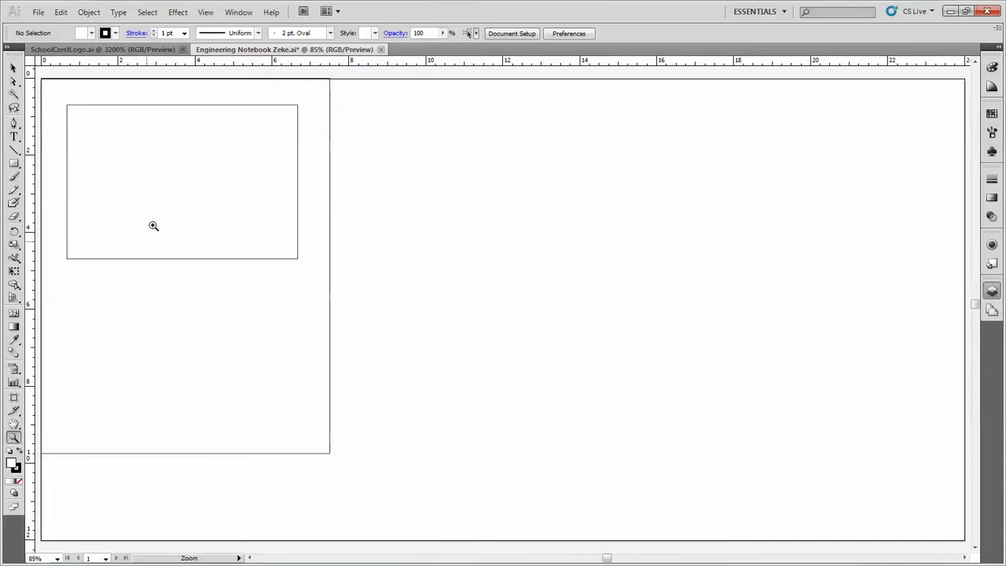
click(162, 200)
click(542, 290)
click(527, 289)
click(14, 136)
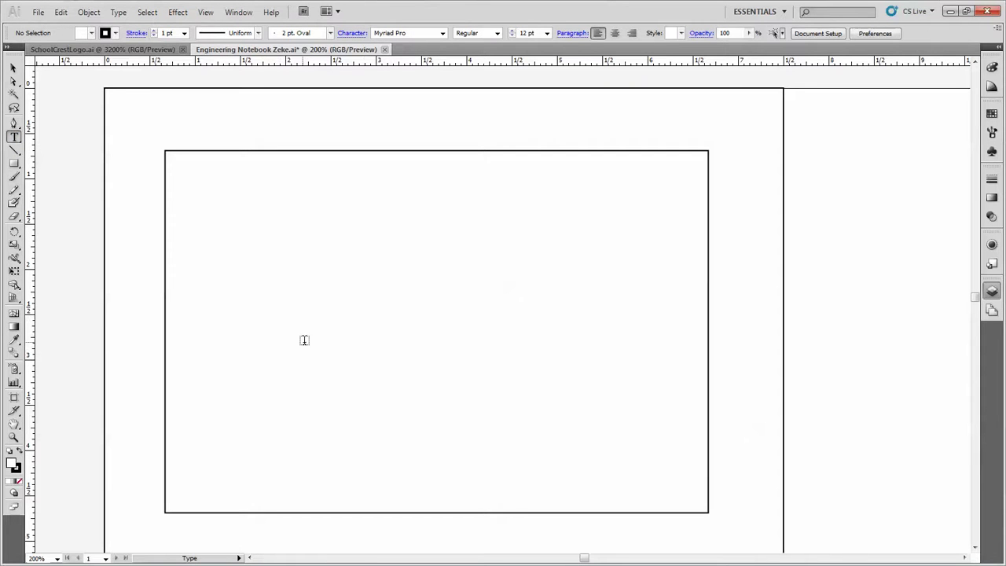
click(435, 288)
click(542, 33)
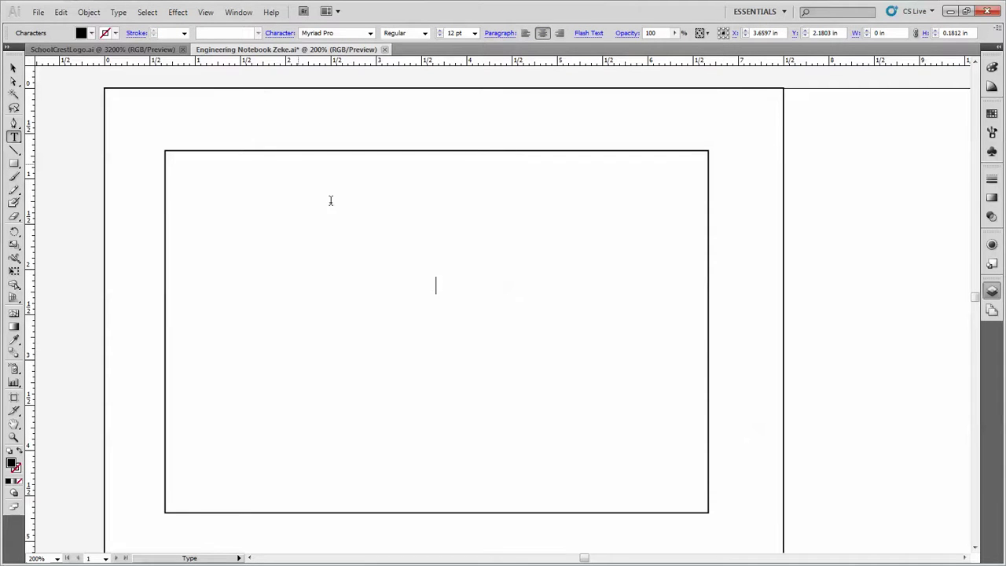
text(Engineering)
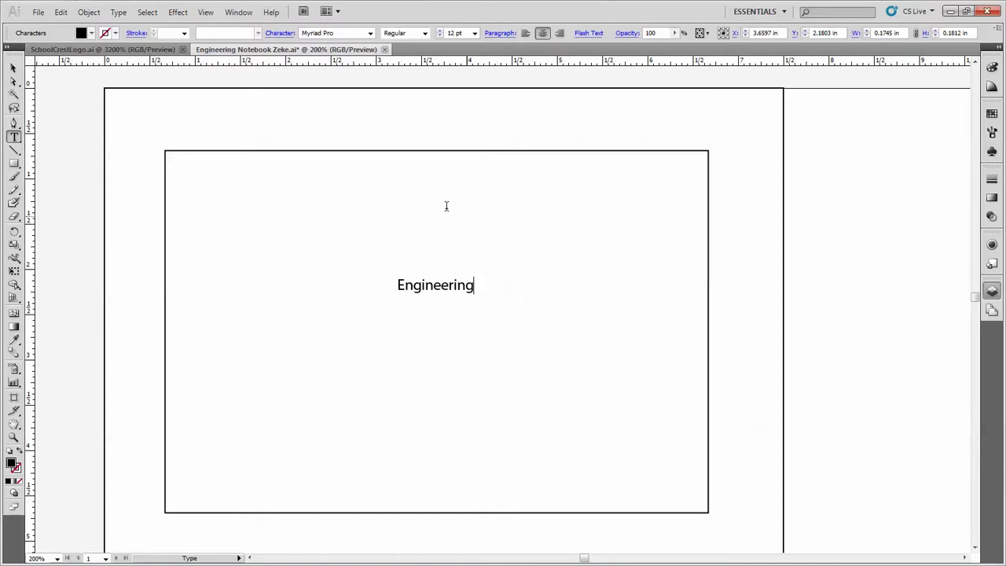
Set the font of the Engineering text to Milkman Conspiracy
double_click(434, 283)
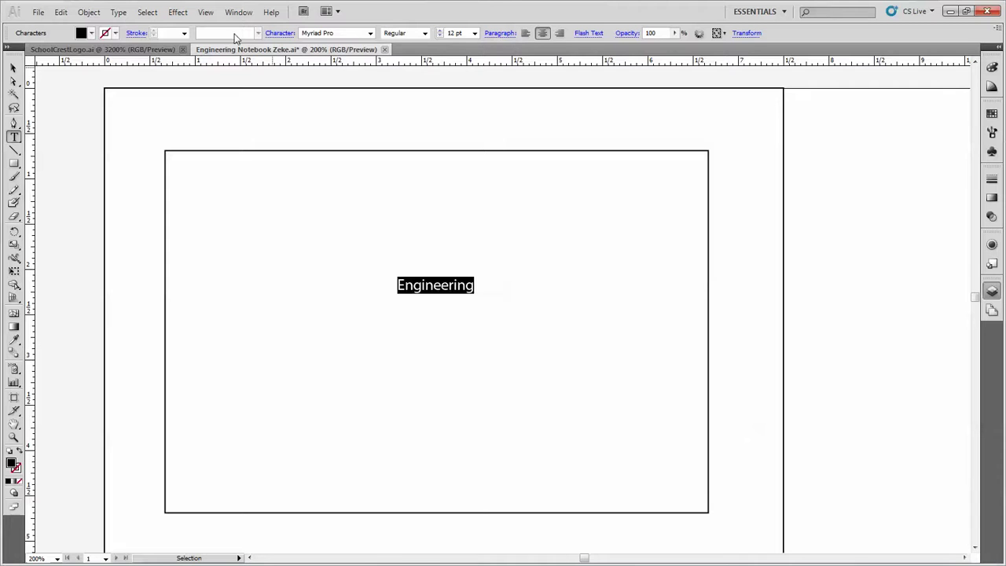
click(318, 34)
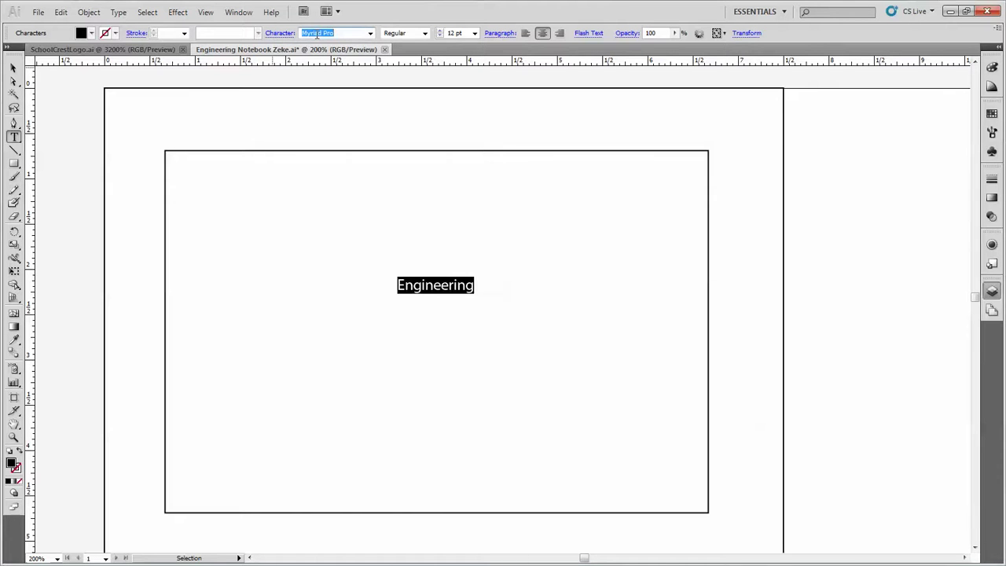
text(Mik)
key(Return)
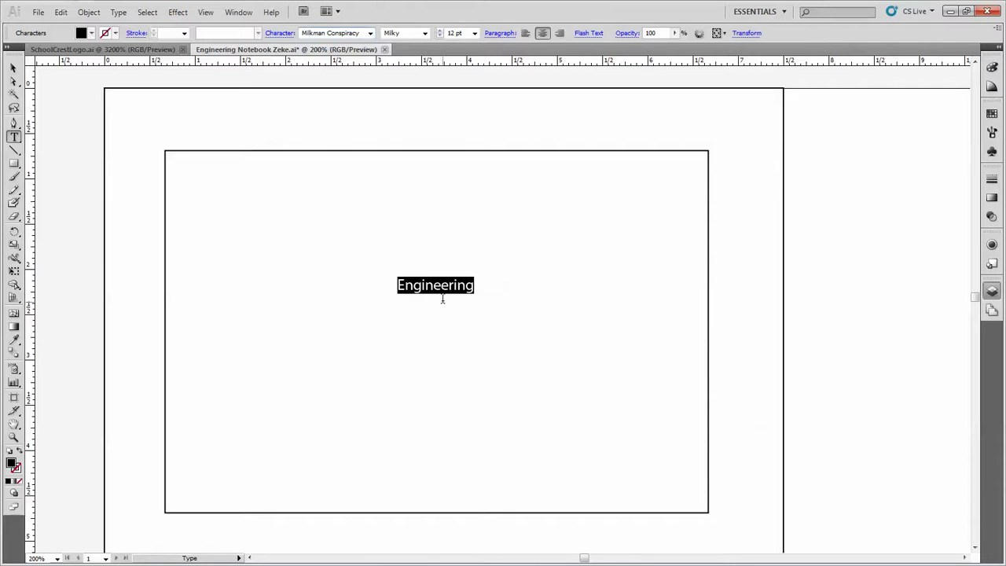
click(443, 299)
Increase the font size of the Engineering text to 35 pt and show the layer list
drag(478, 285, 392, 285)
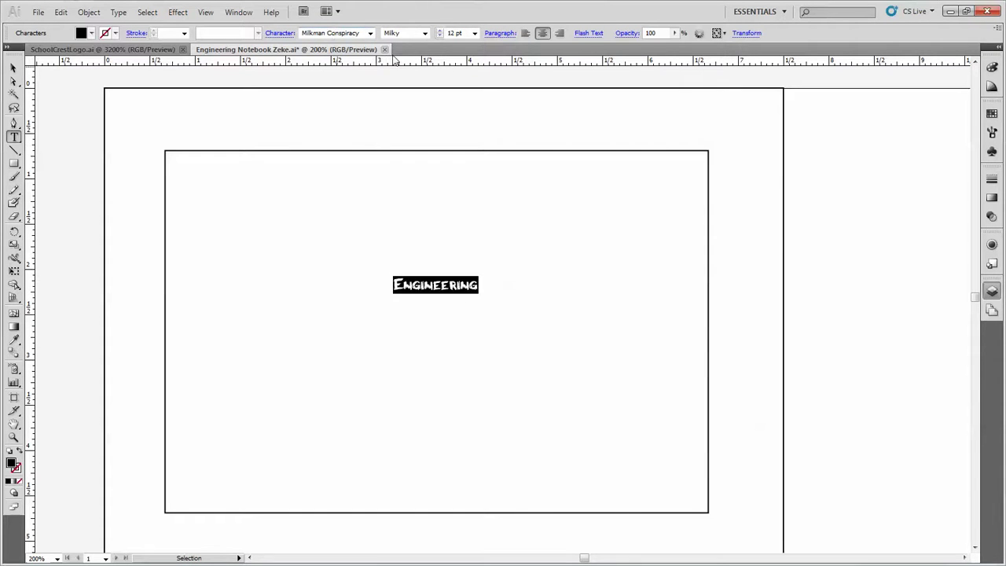
click(441, 31)
click(441, 31)
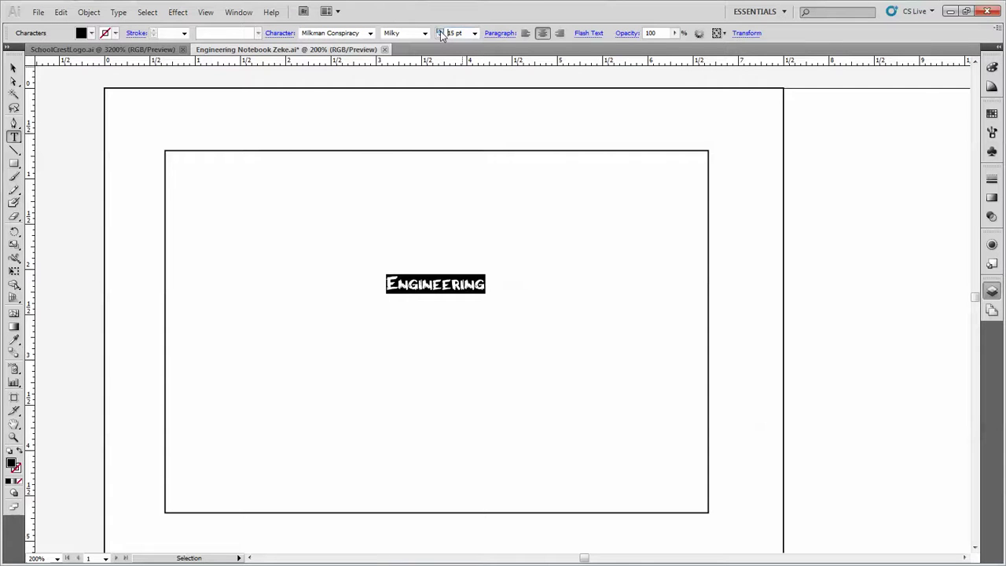
click(440, 31)
click(440, 31)
click(441, 31)
click(440, 31)
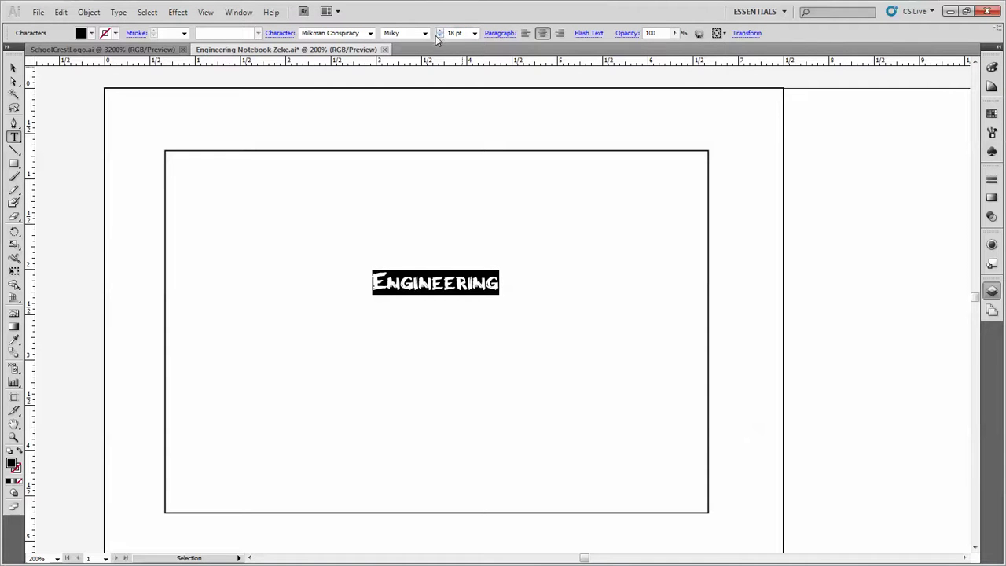
key(F7)
click(439, 31)
click(440, 30)
click(439, 31)
click(439, 30)
click(440, 31)
click(440, 31)
click(439, 30)
click(439, 31)
click(439, 31)
click(440, 30)
click(439, 31)
click(439, 31)
click(440, 31)
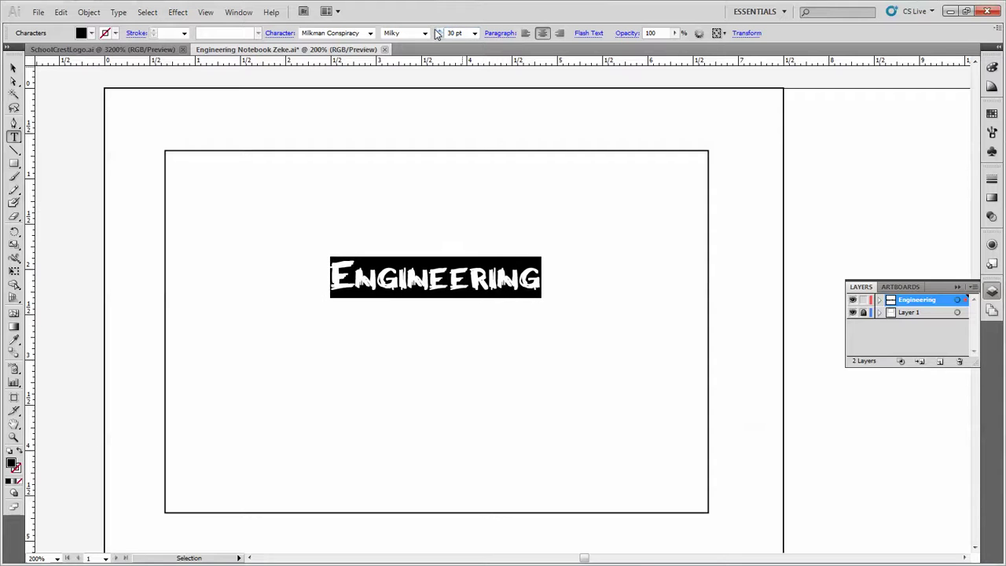
click(439, 31)
click(439, 31)
click(439, 31)
click(440, 31)
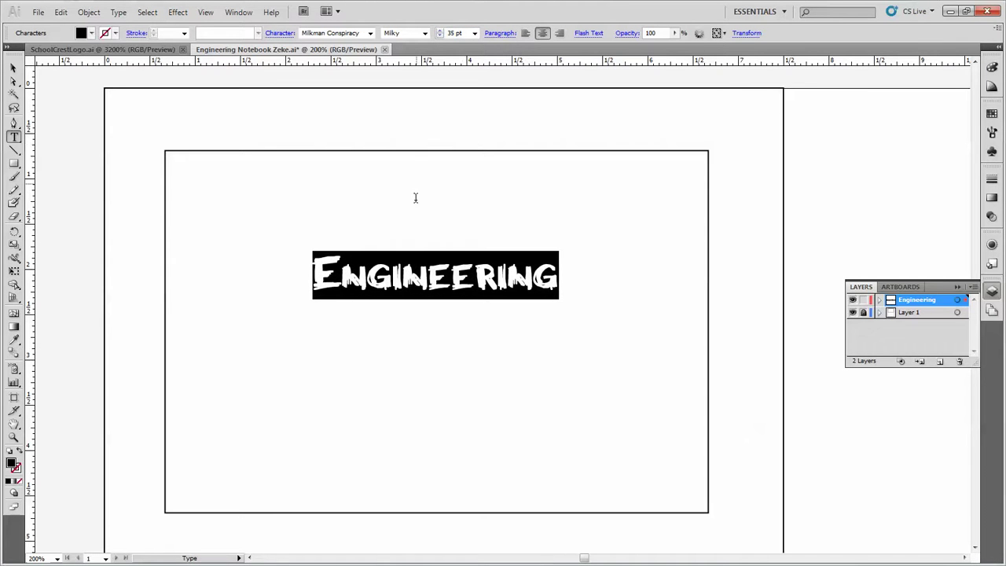
Try out a run of alternative fonts on the whole Engineering text, ending with Webdings
click(427, 276)
key(ctrl+a)
click(318, 32)
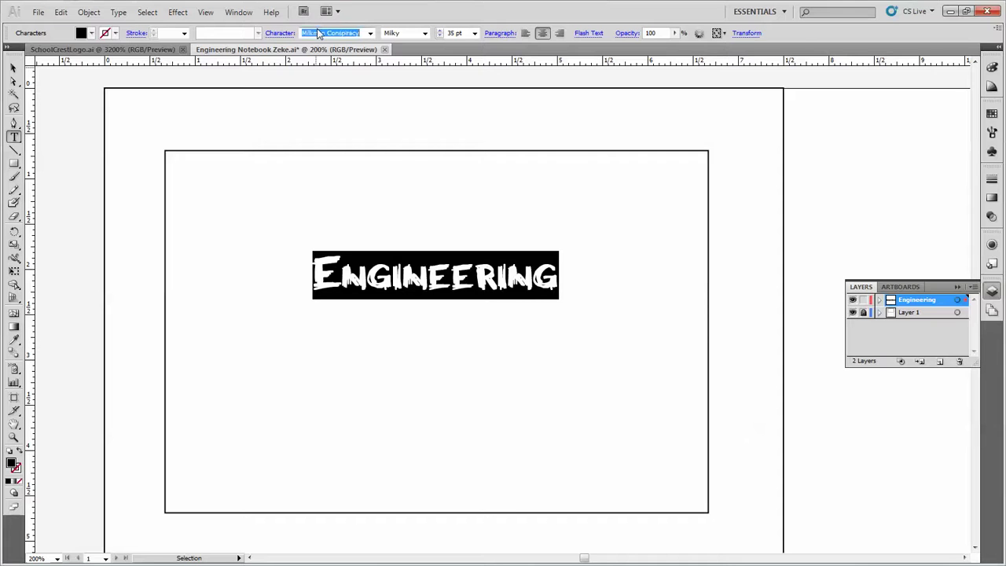
text(Minion)
key(Down)
key(Down)
key(Down)
key(Down)
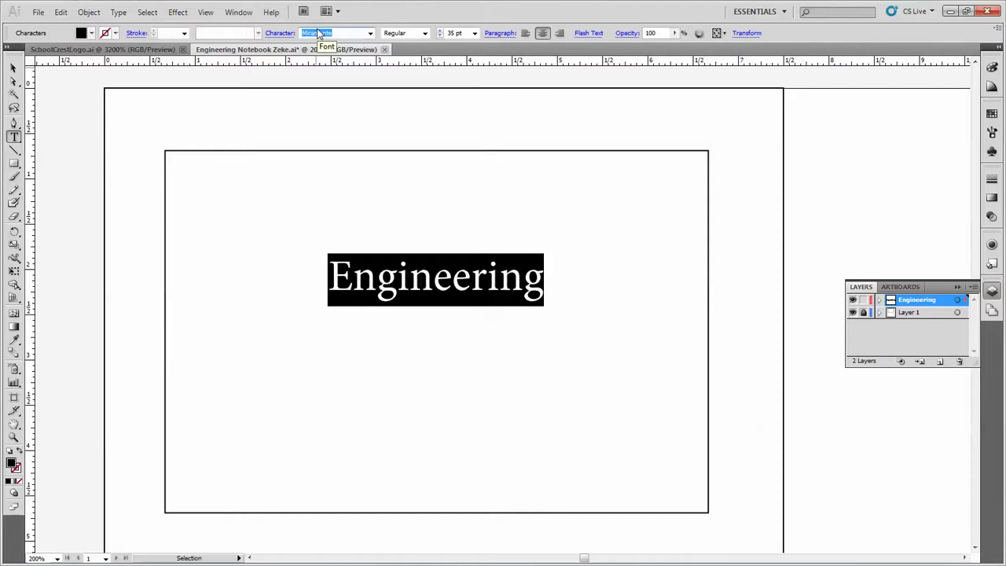
key(Down)
key(Down)
key(Down)
key(Down)
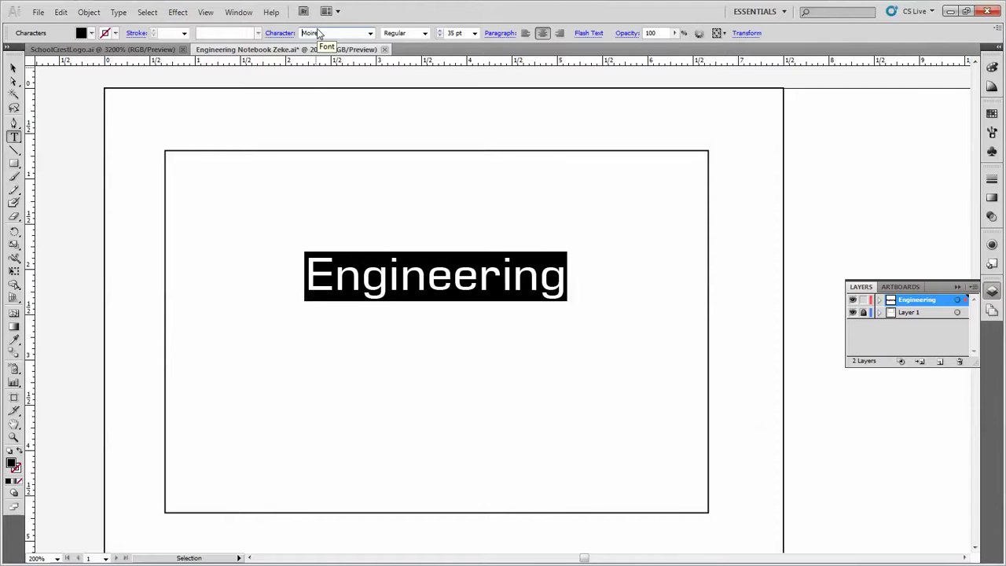
key(Down)
key(Down)
key(Down)
key(Down)
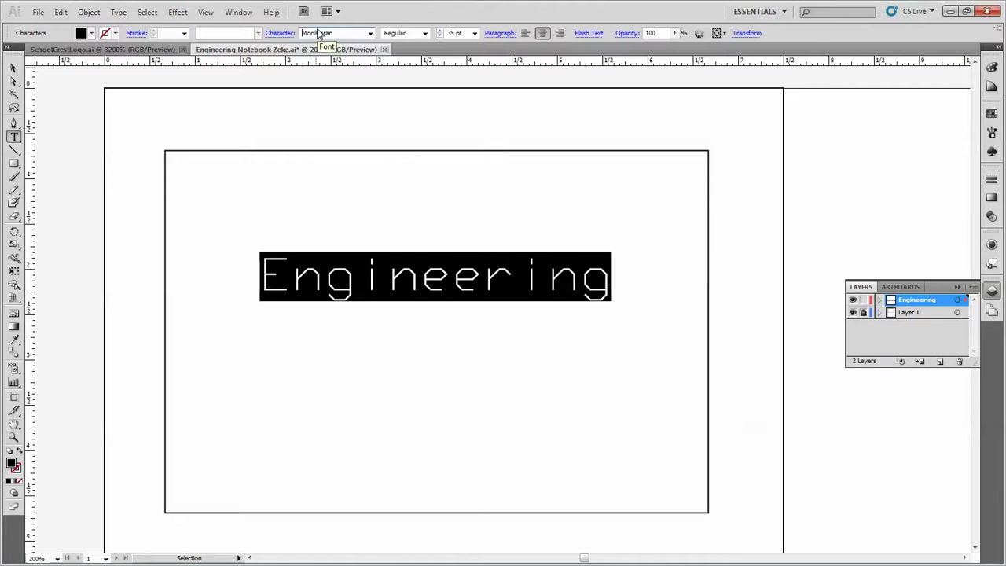
key(Down)
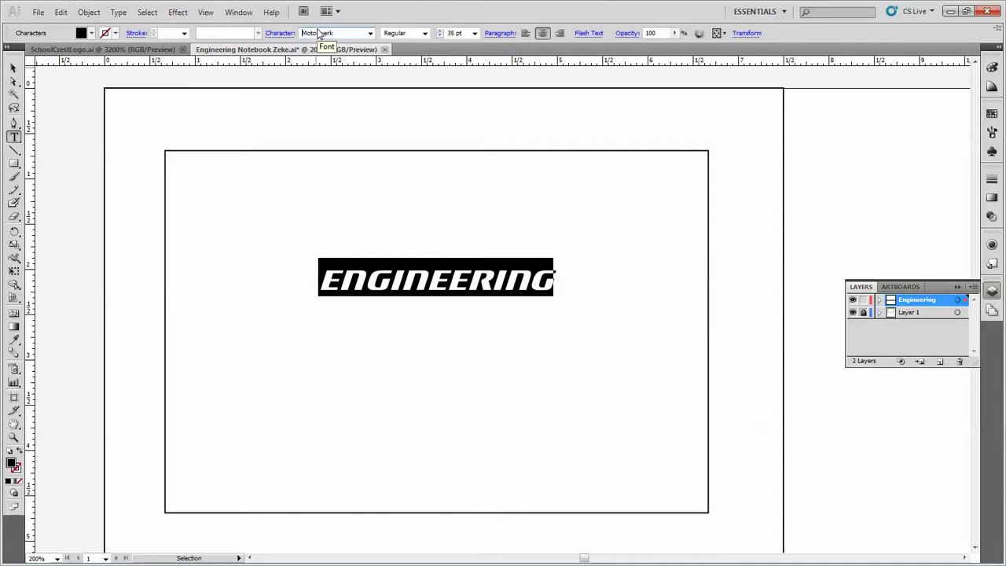
key(Up)
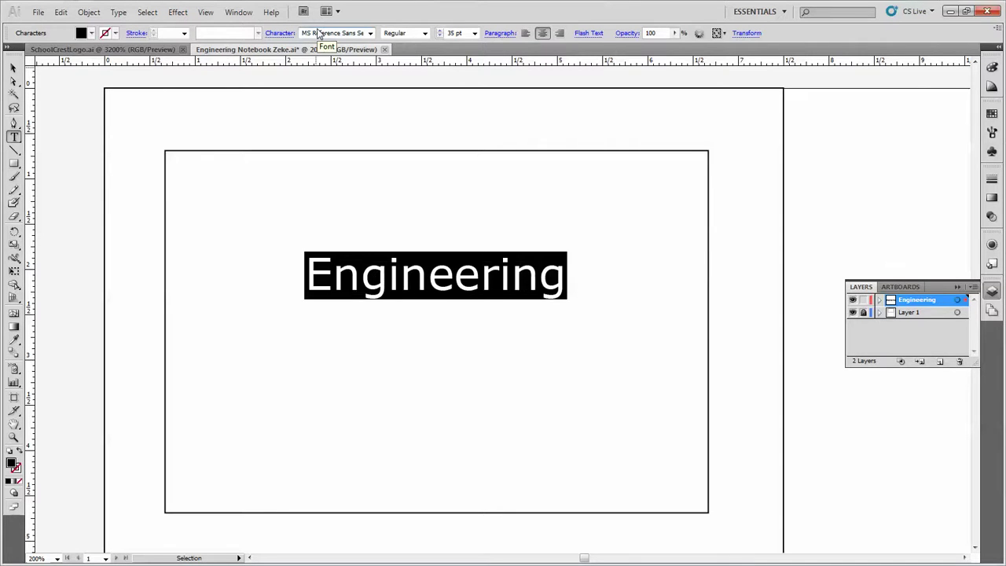
key(Down)
key(Down)
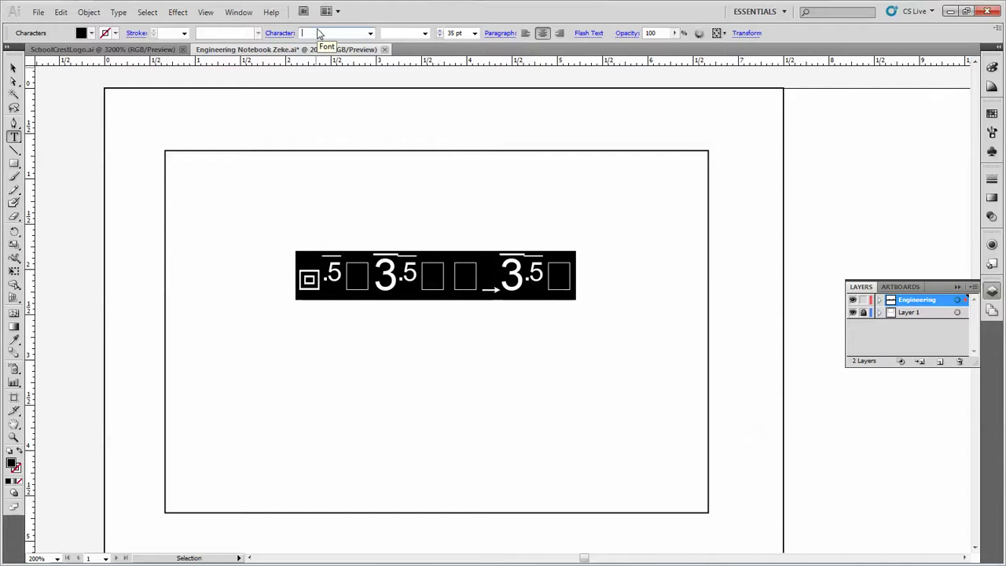
key(Down)
key(Down)
key(Down)
key(Down)
key(Down)
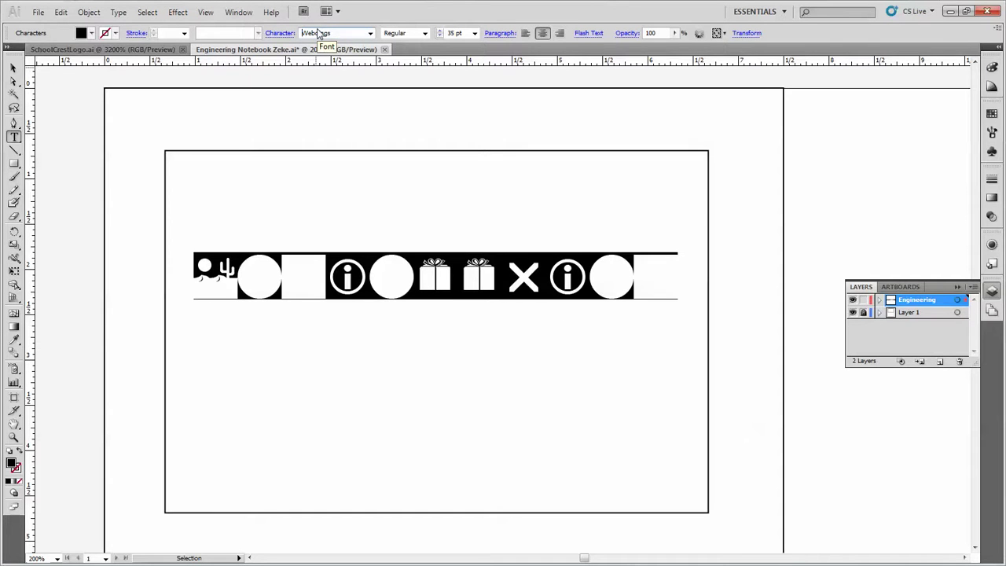
key(Return)
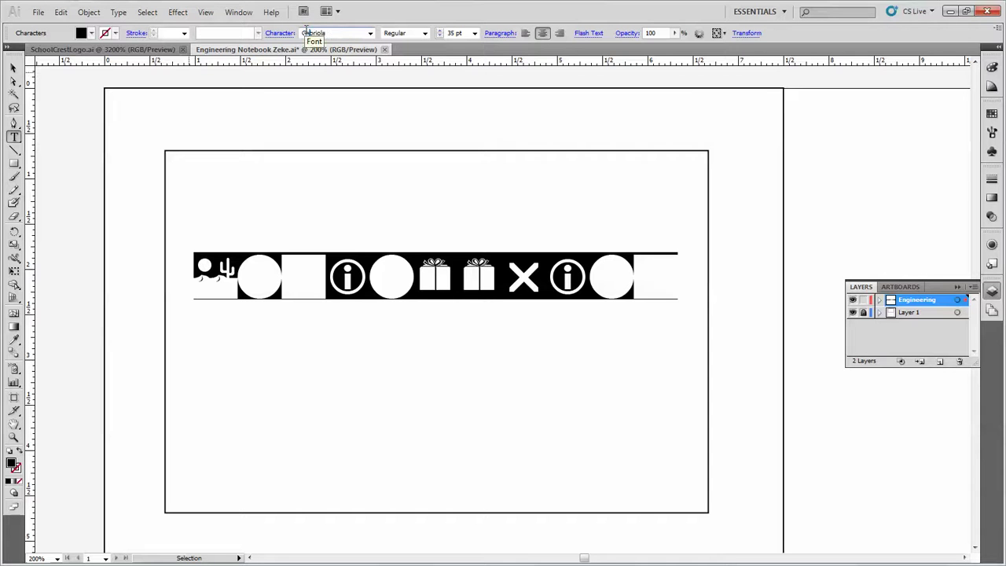
text(Webdings)
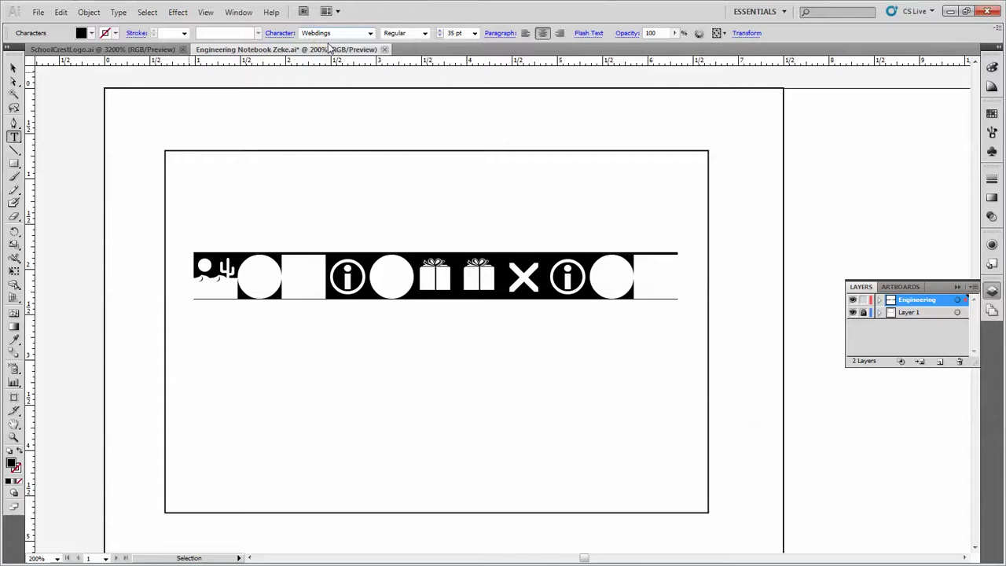
Set the font of the Engineering text to Gaspar Bold Italic
click(330, 33)
text(G)
click(330, 33)
text(G)
key(Return)
key(Up)
key(Down)
key(Down)
key(Down)
key(Down)
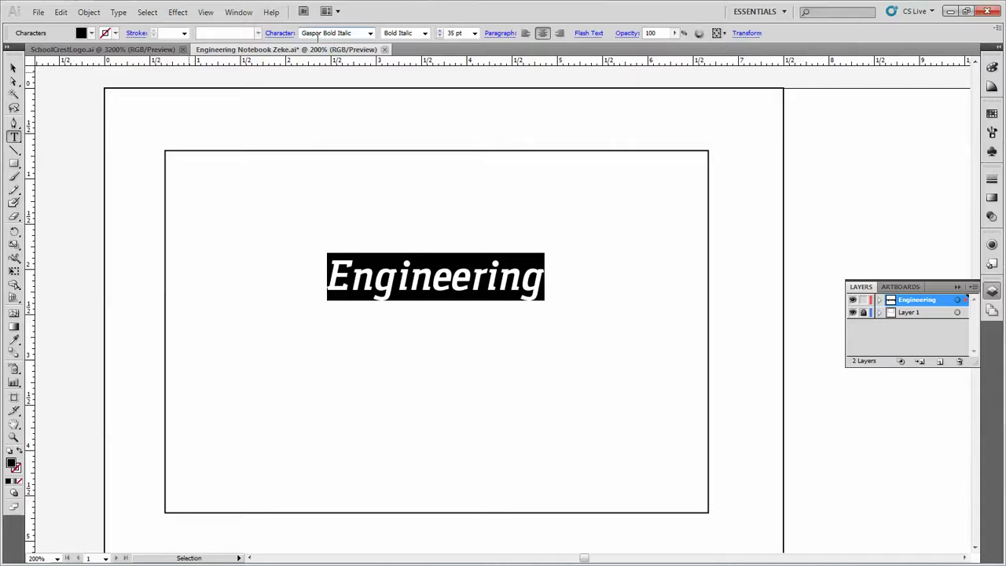
click(327, 313)
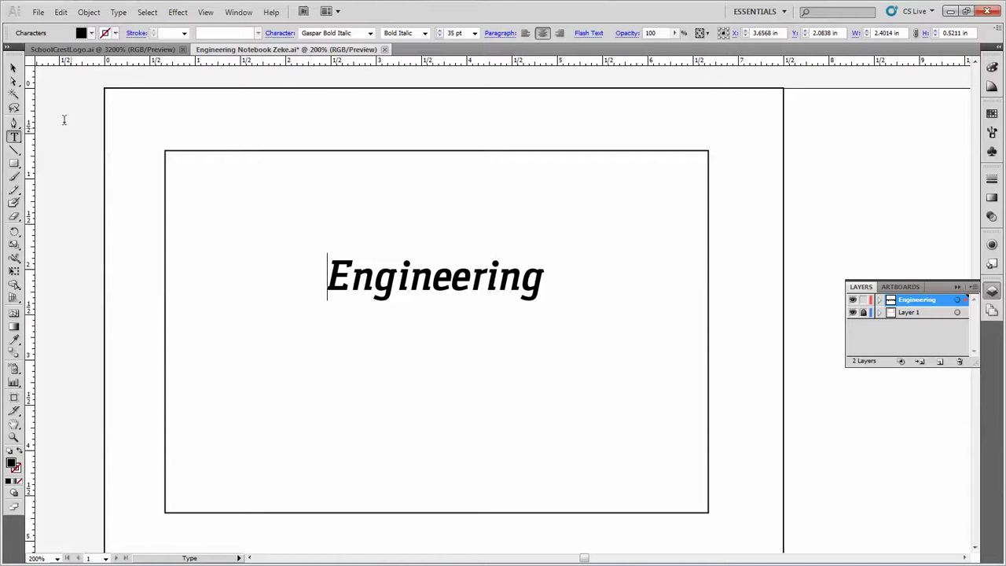
Convert the Engineering text object to outlines and deselect it
drag(334, 274, 352, 276)
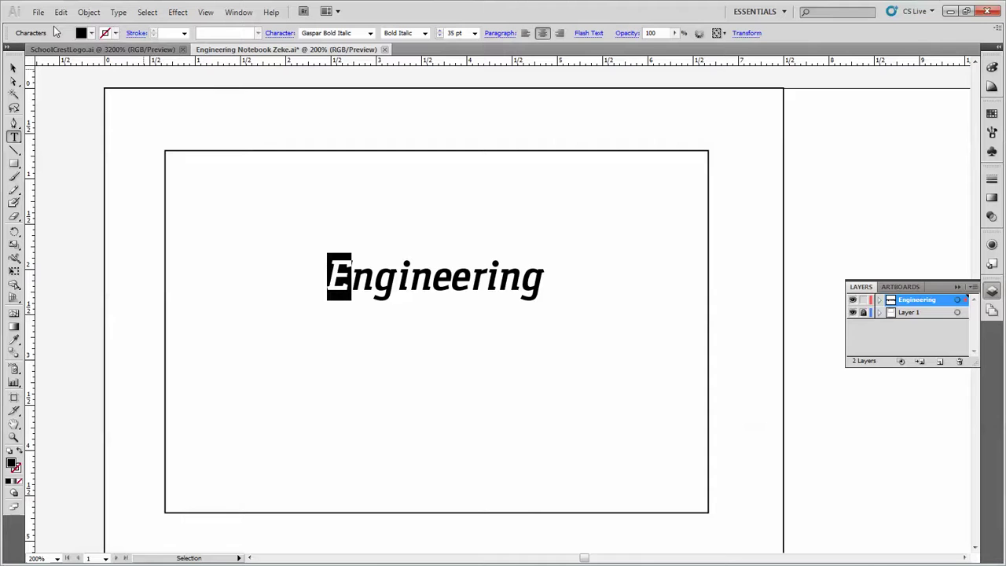
click(15, 70)
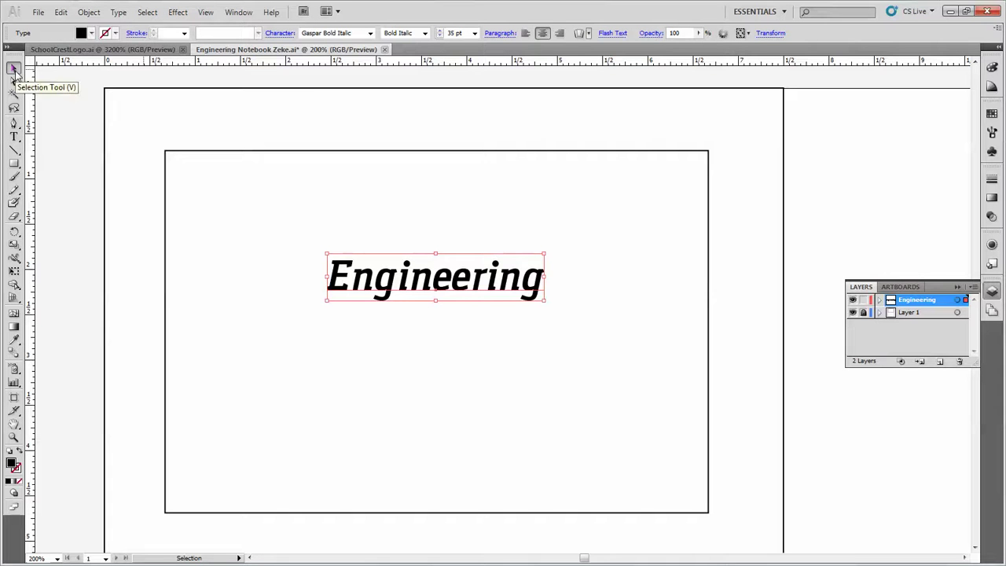
click(116, 13)
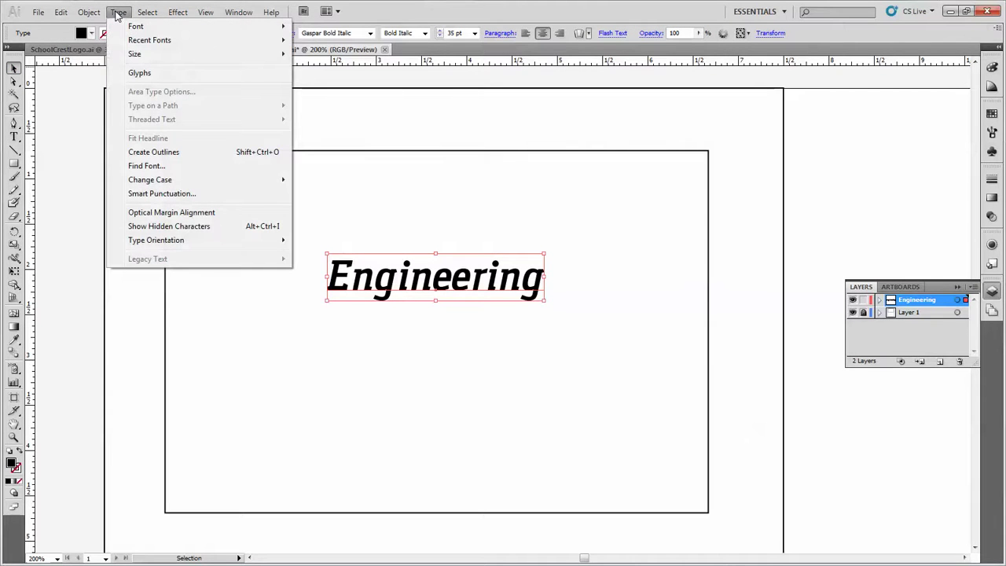
click(156, 154)
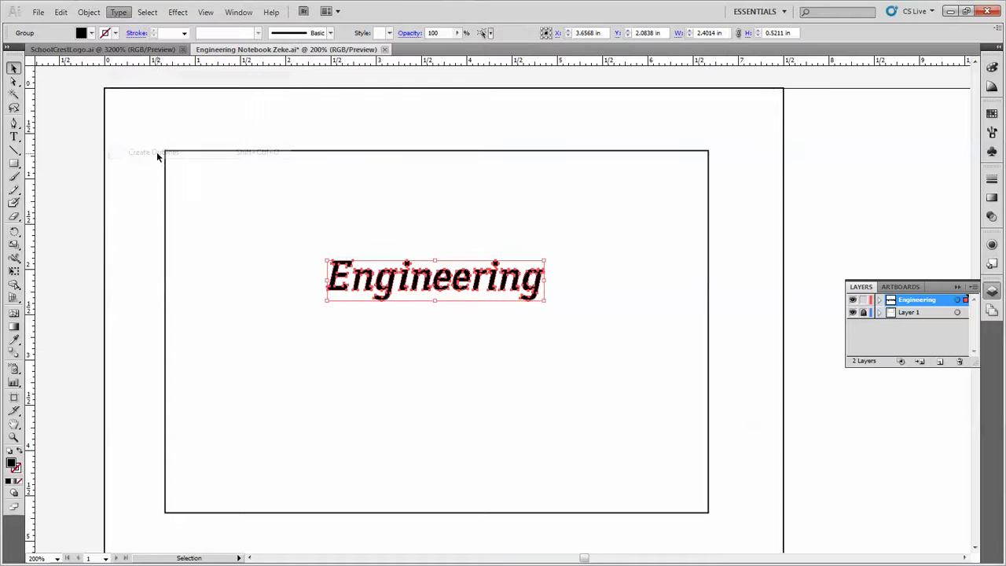
click(209, 240)
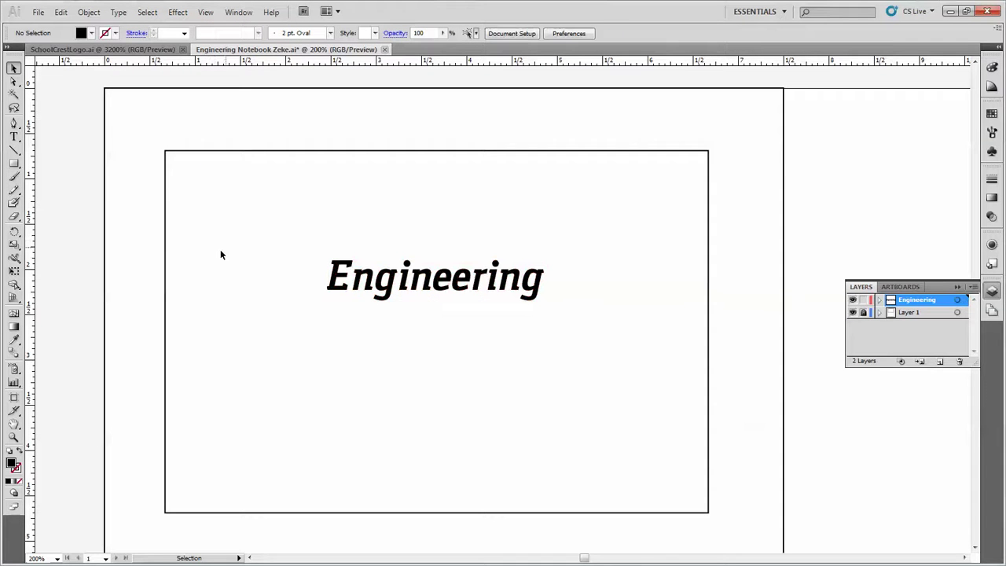
click(14, 437)
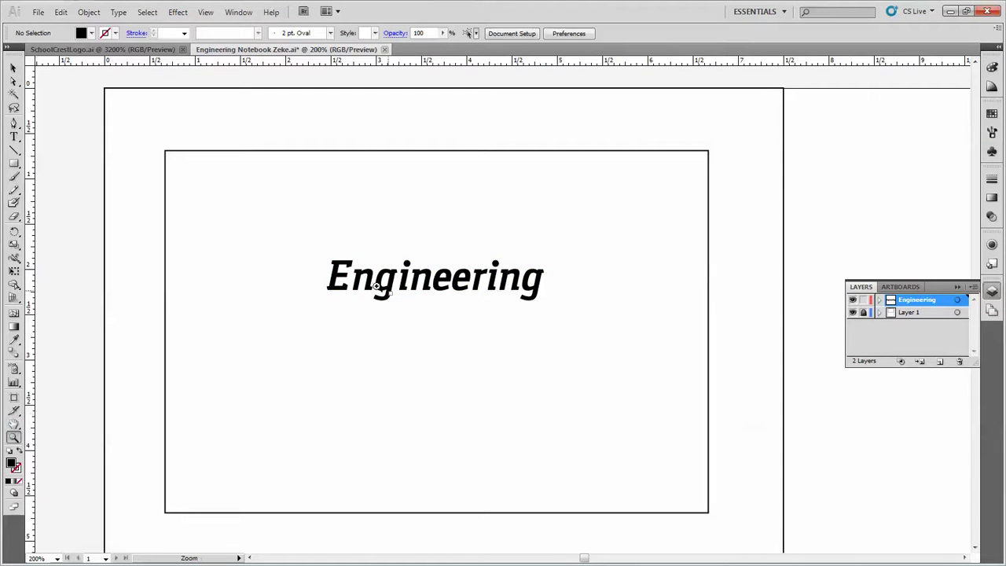
Reshape the outlined letter E by pulling its two bottom corner anchor points downward, the left one to about X 2.48 in, Y 2.29 in
click(332, 284)
click(489, 307)
click(542, 313)
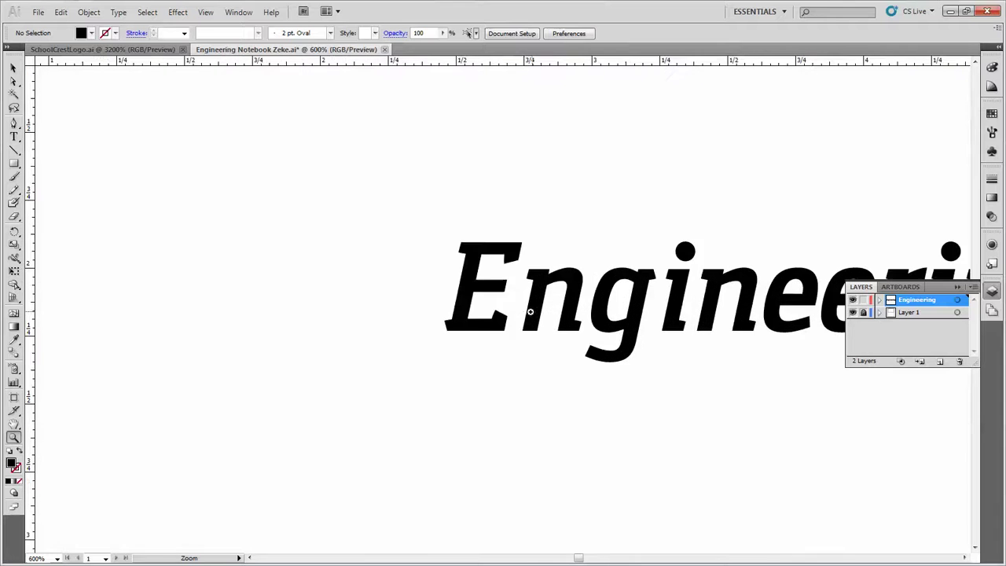
click(487, 312)
click(484, 313)
click(15, 71)
click(14, 81)
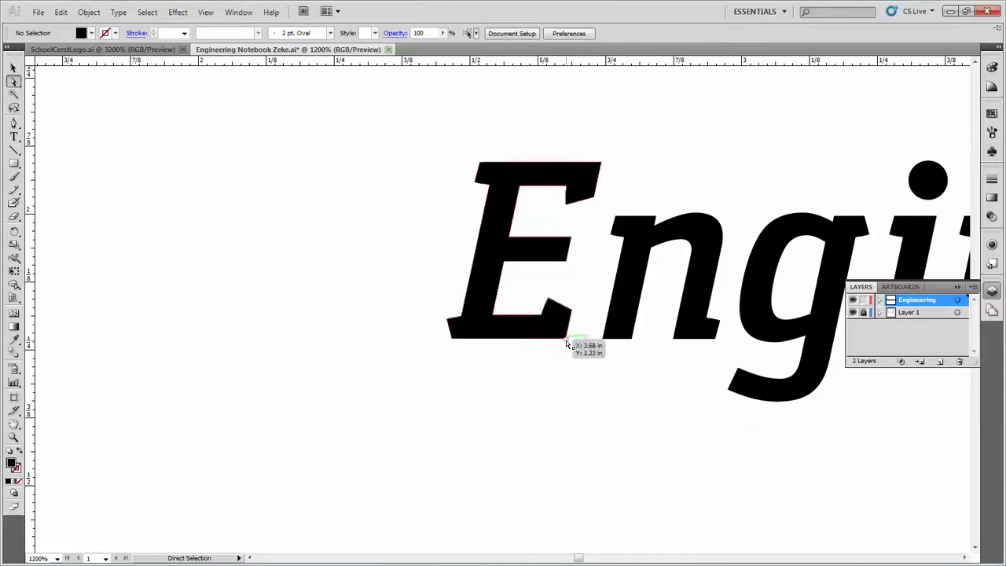
drag(566, 338, 560, 366)
drag(452, 339, 463, 373)
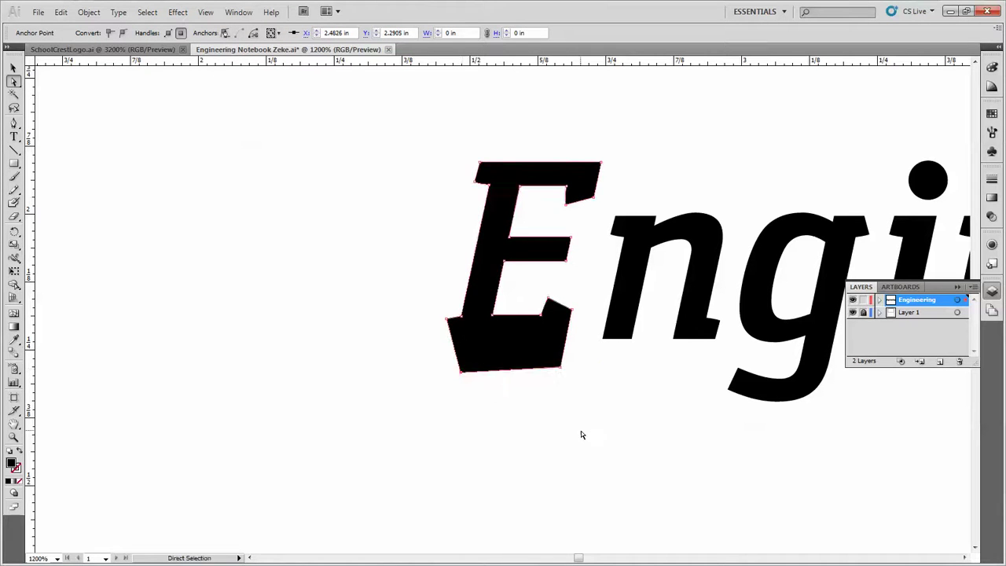
drag(579, 558, 579, 558)
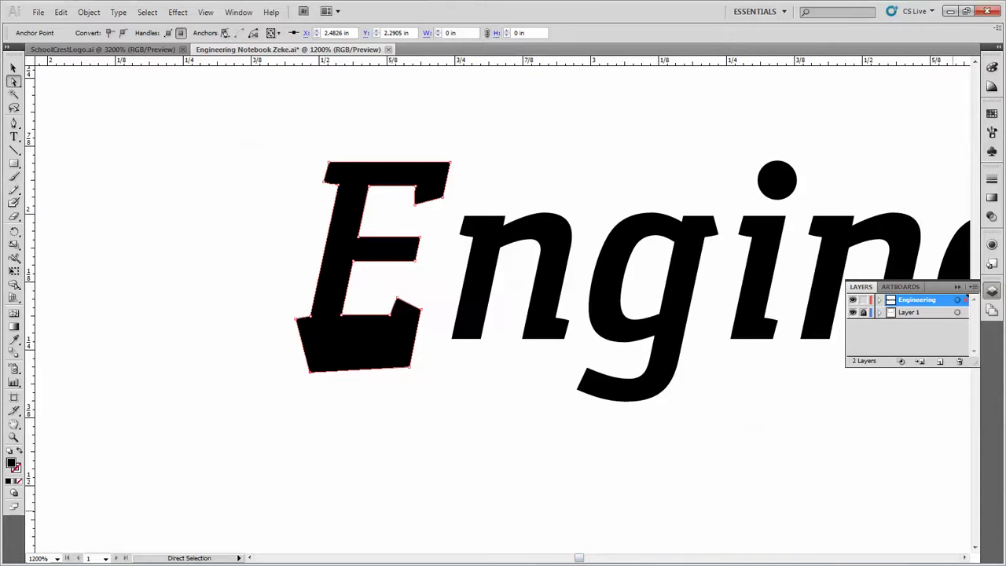
Switch to the EngineeringNotebookLogoSpiel presentation in the browser, present it from the "Find a font at dafont.com" slide and advance two slides
key(alt+Tab)
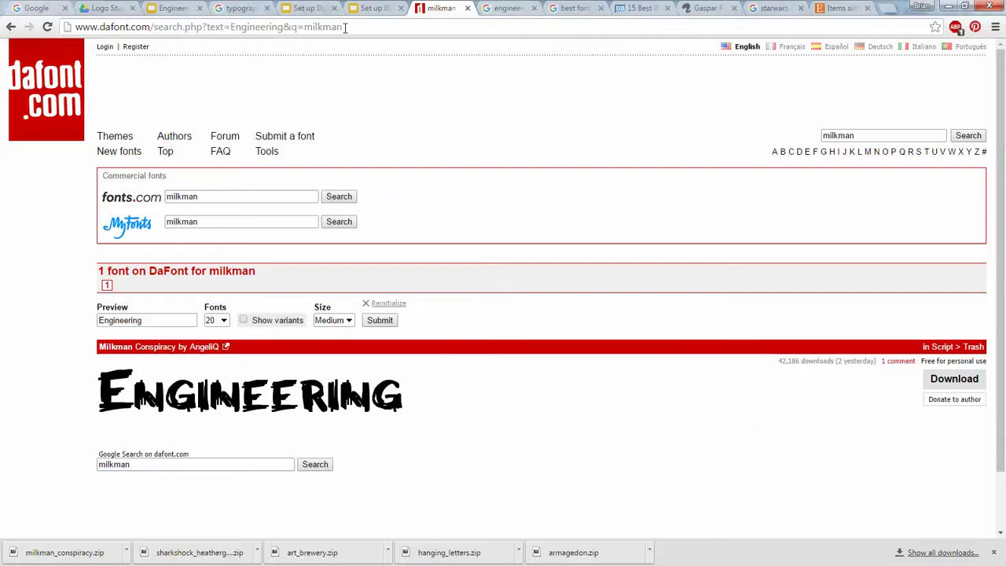
click(175, 9)
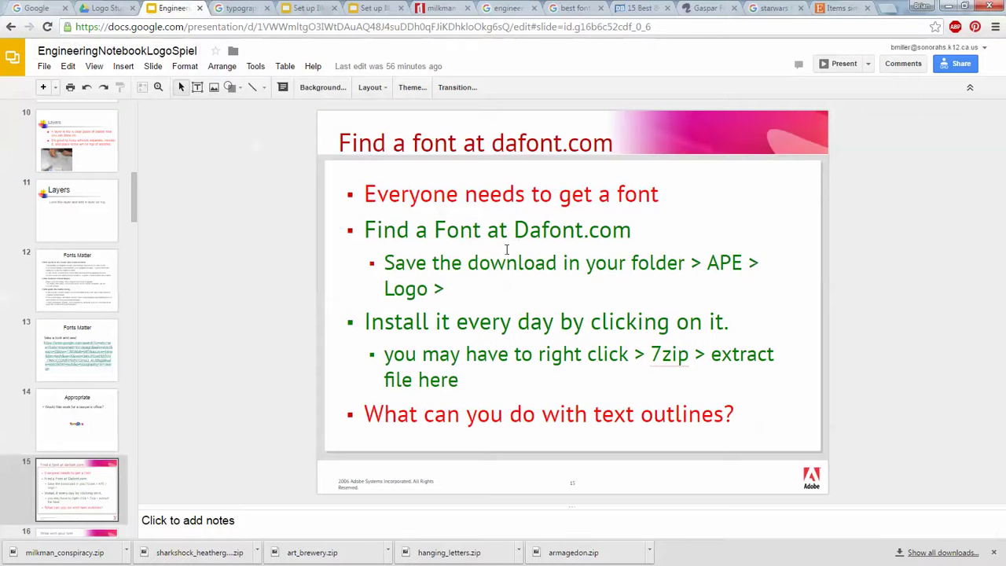
click(838, 73)
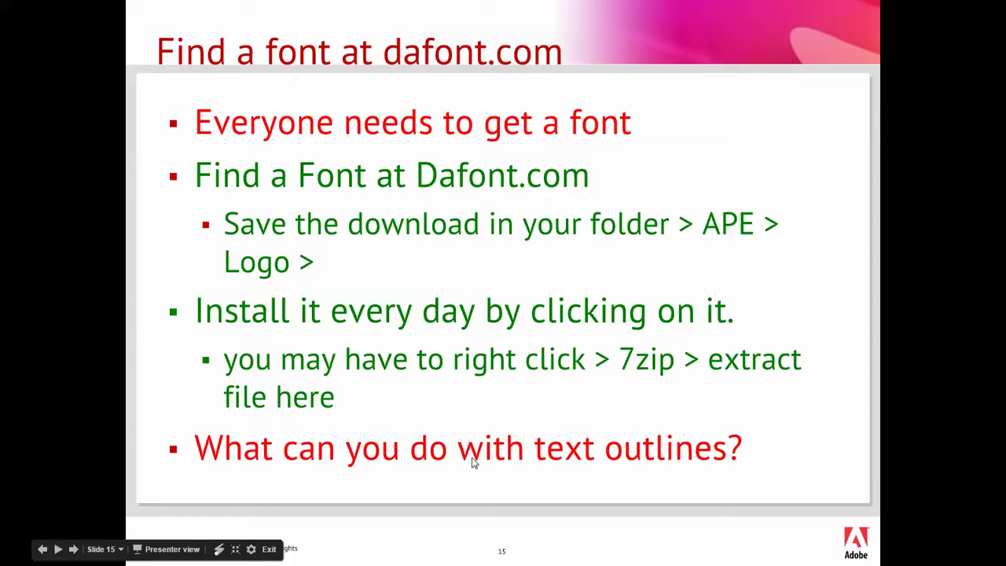
click(458, 485)
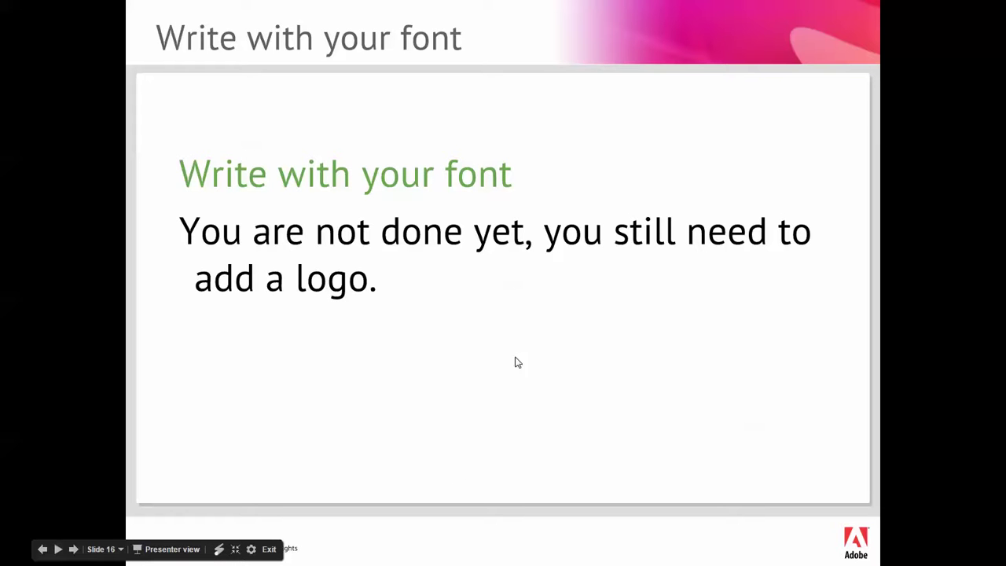
click(419, 376)
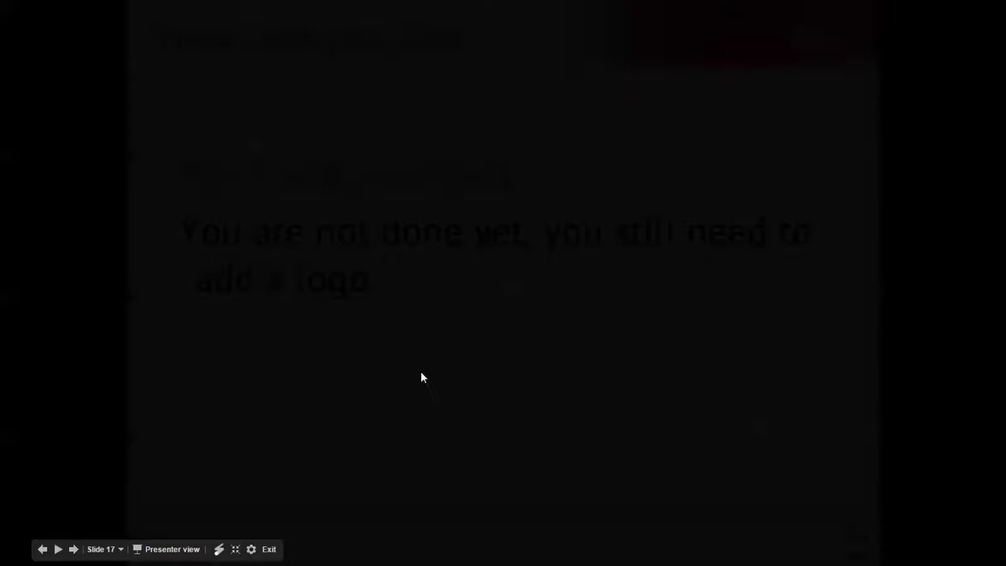